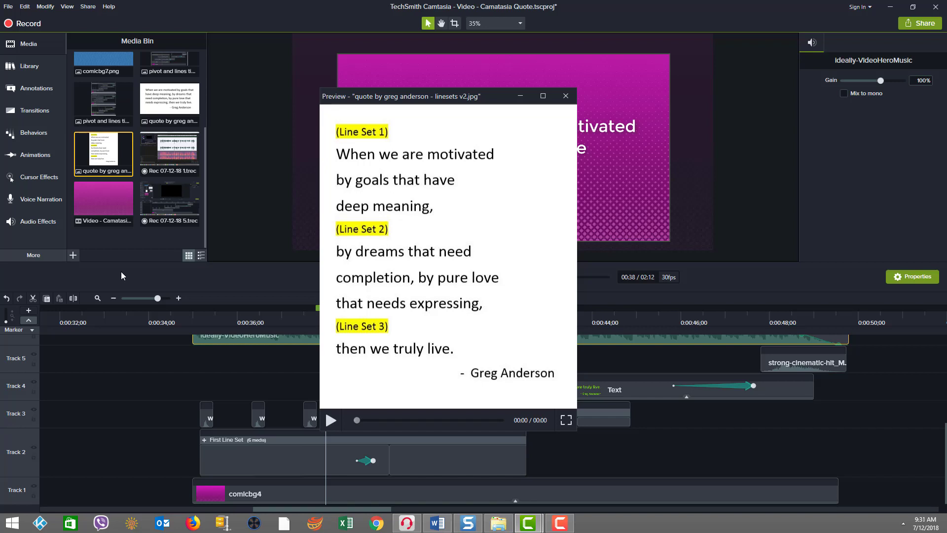
Close the quote image preview and scrub along the timeline to examine the comicbg4 background clip on Track 1
left_click(565, 97)
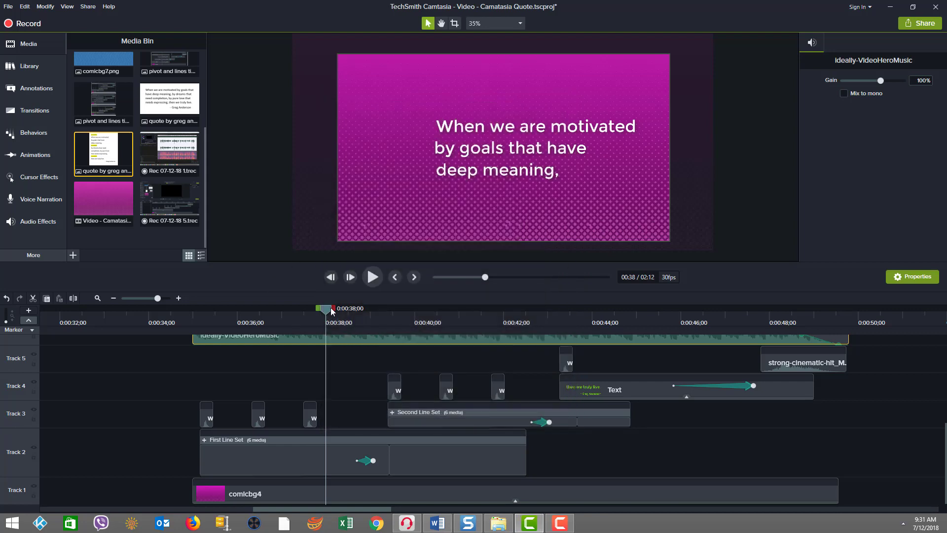
left_click_drag(331, 311, 656, 307)
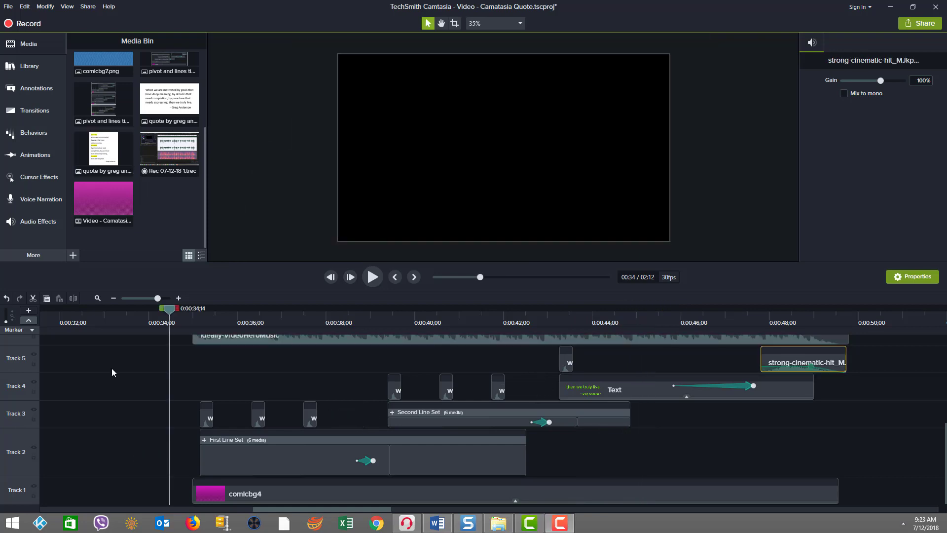
left_click(214, 493)
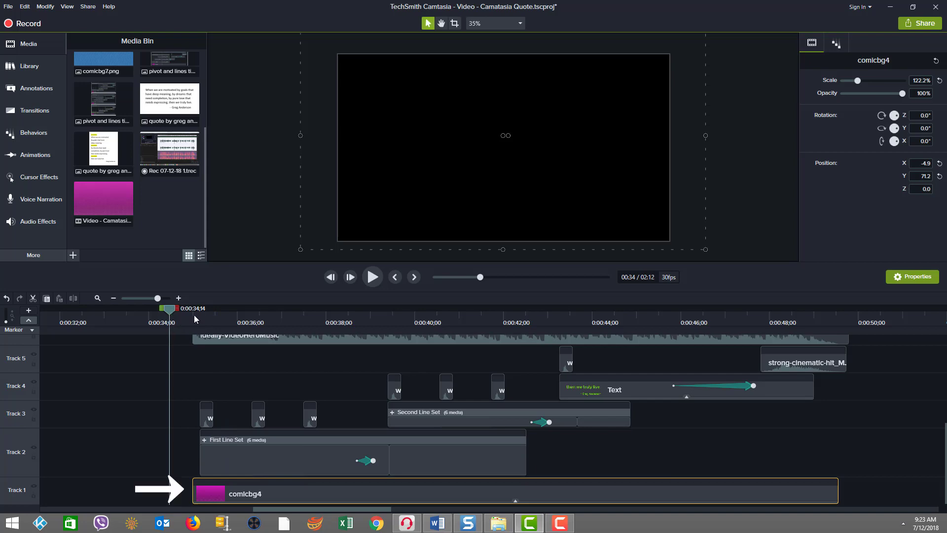
left_click_drag(196, 319, 377, 356)
left_click(155, 462)
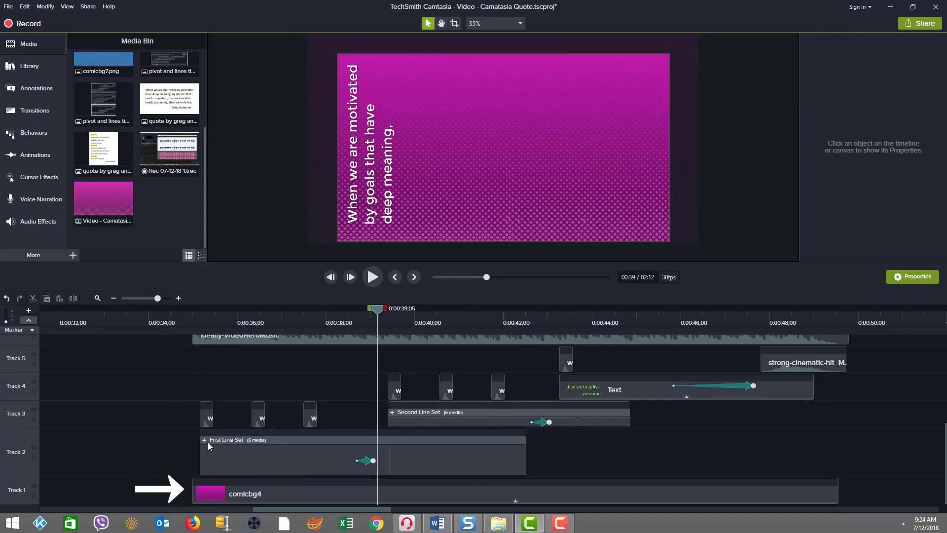
Inspect the First Line Set group, the Second Line Set group and the closing text clip on Track 4
left_click(276, 464)
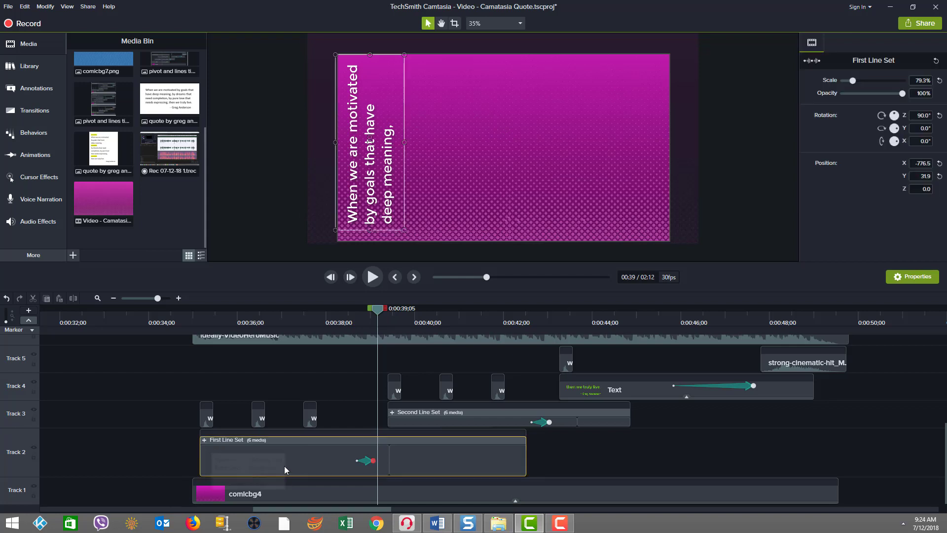
left_click(508, 422)
left_click(608, 392)
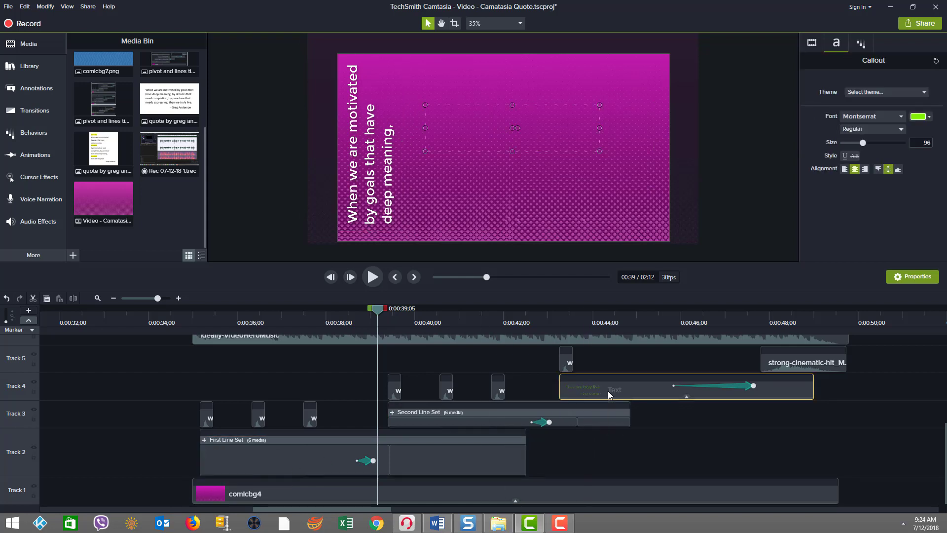
Expand the First Line Set group, examine the effects on two of its text clips, and collapse the group again
left_click(202, 439)
left_click(303, 445)
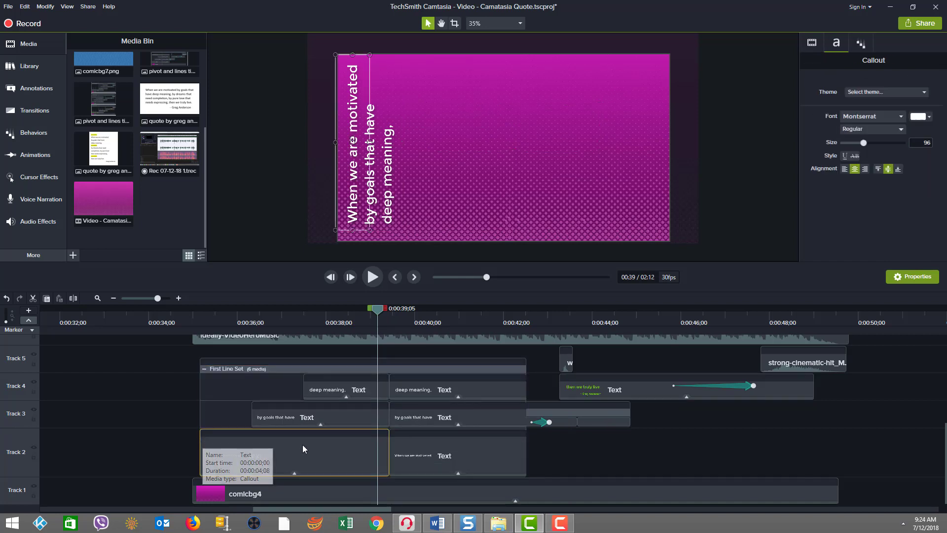
left_click(294, 473)
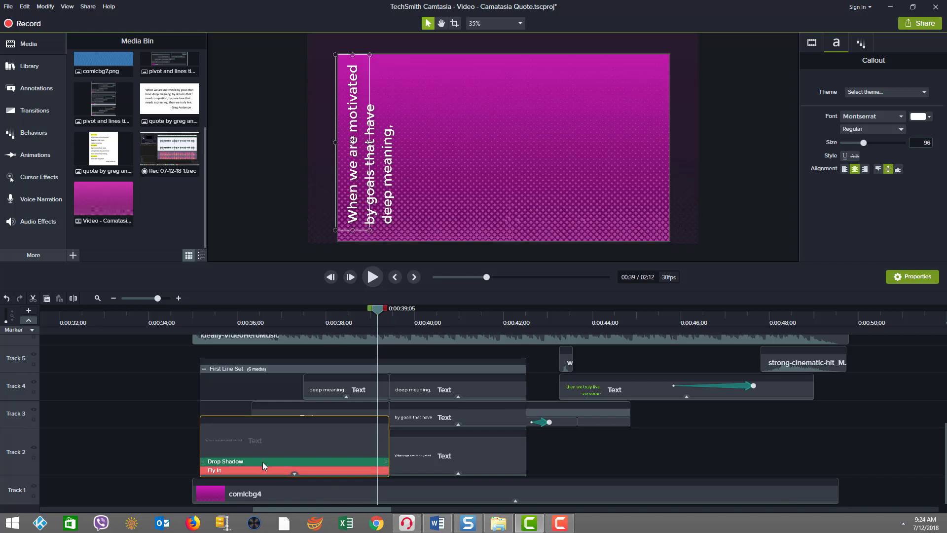
left_click(458, 424)
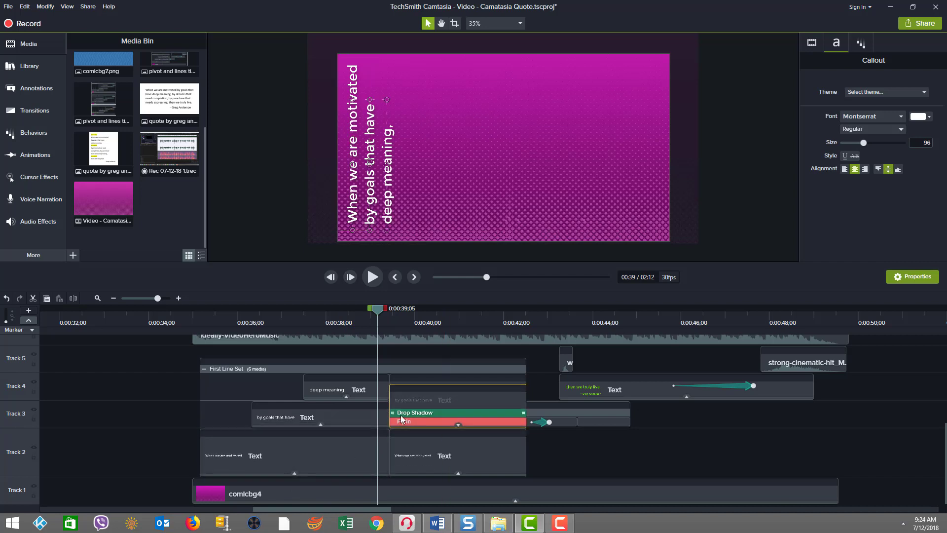
left_click(205, 369)
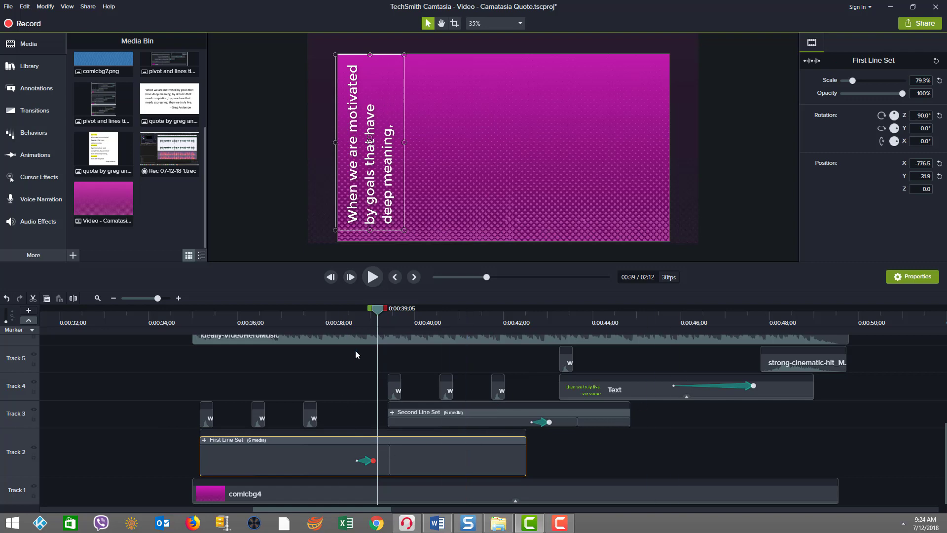
Scrub back to before the quote begins and examine the sound effect clips on Tracks 3 to 5 and the music clip
left_click_drag(378, 311, 167, 344)
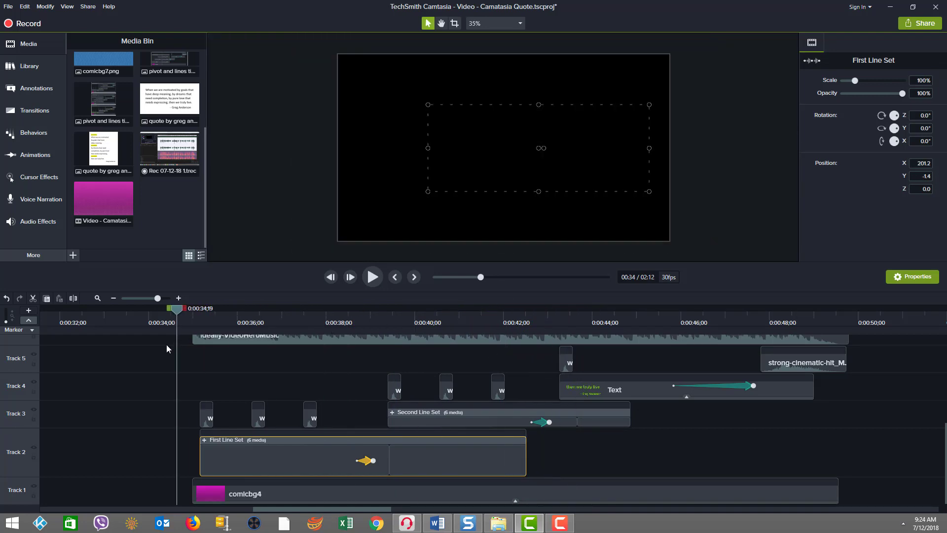
left_click(195, 413)
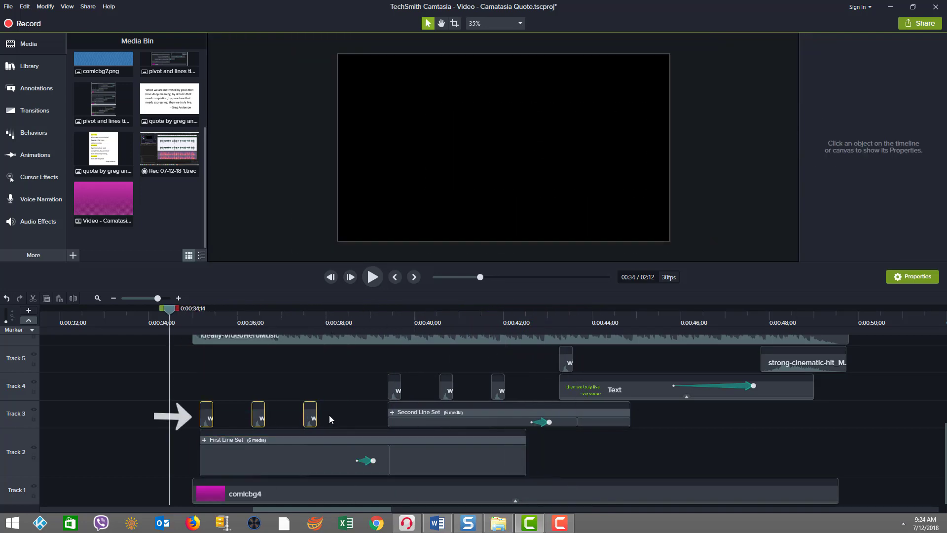
left_click_drag(368, 386, 784, 355)
left_click(293, 339)
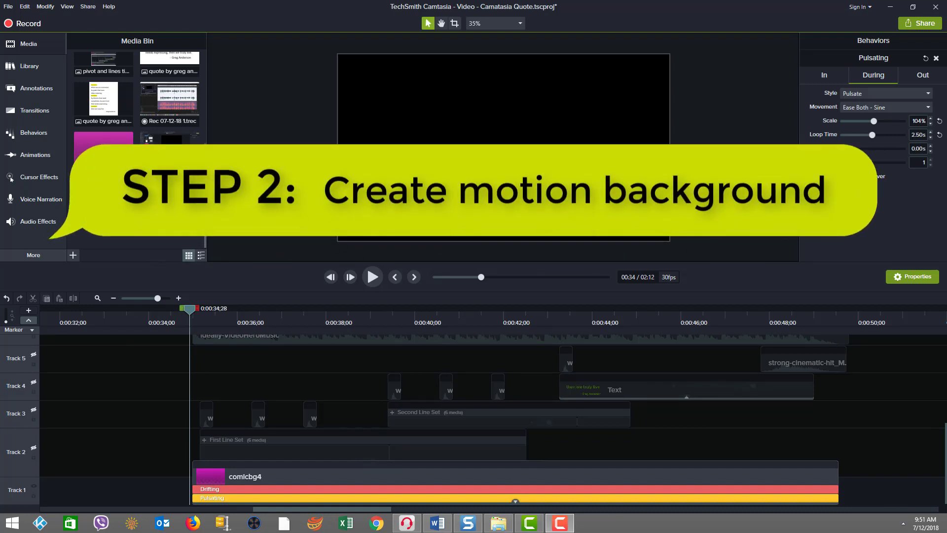
Examine the behaviors applied to the comicbg4 clip, including Drifting, and collapse its effects list
left_click(262, 473)
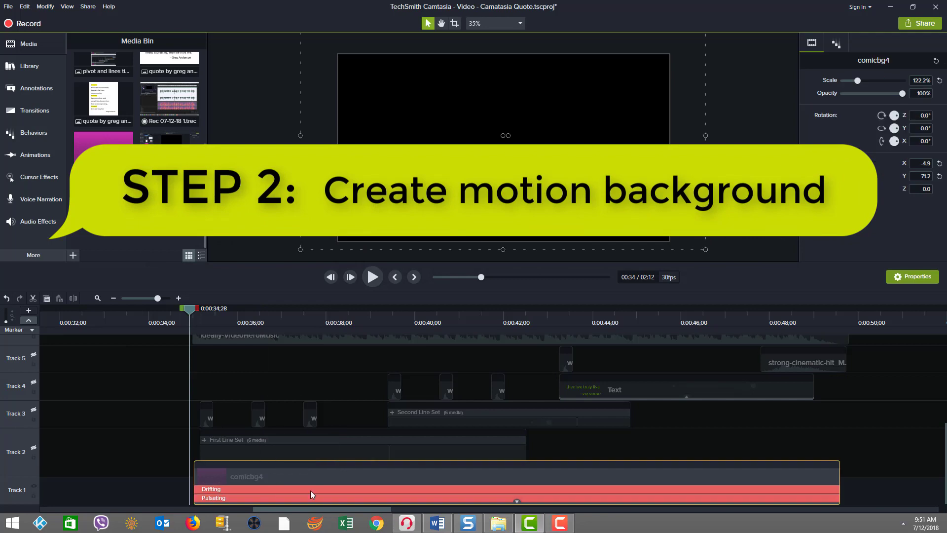
left_click(517, 502)
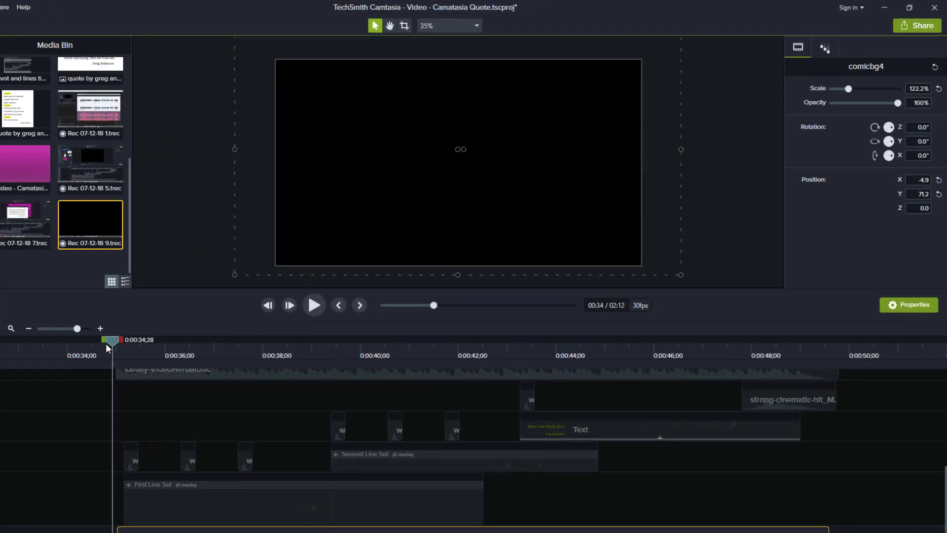
left_click(212, 316)
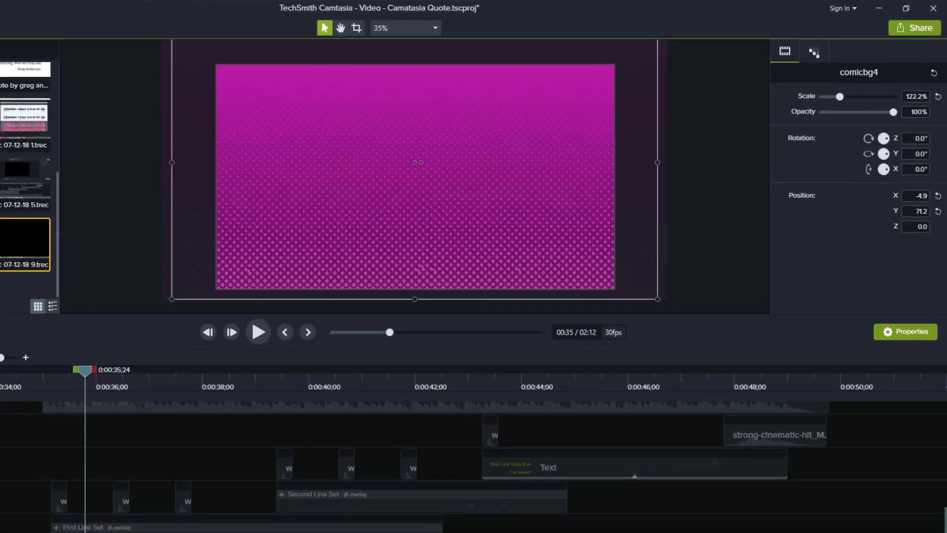
left_click(431, 490)
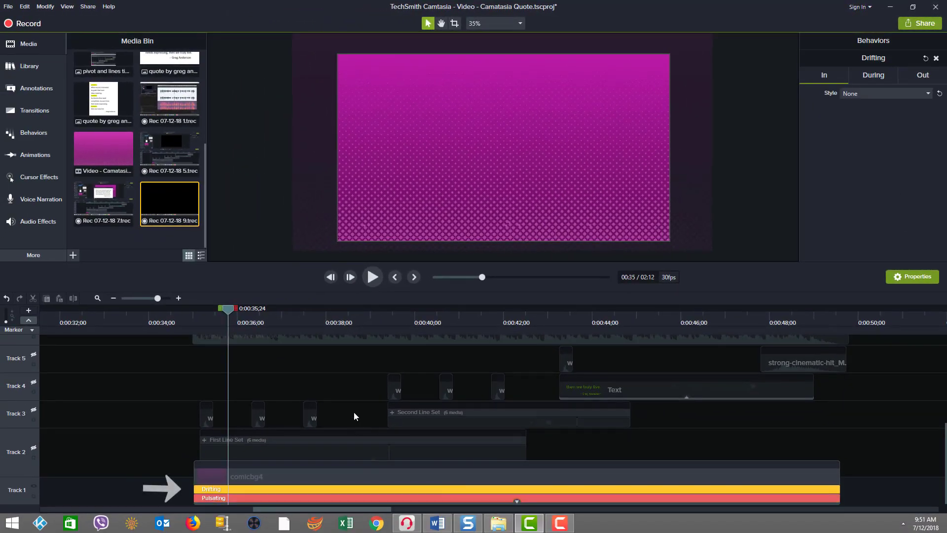
left_click(517, 501)
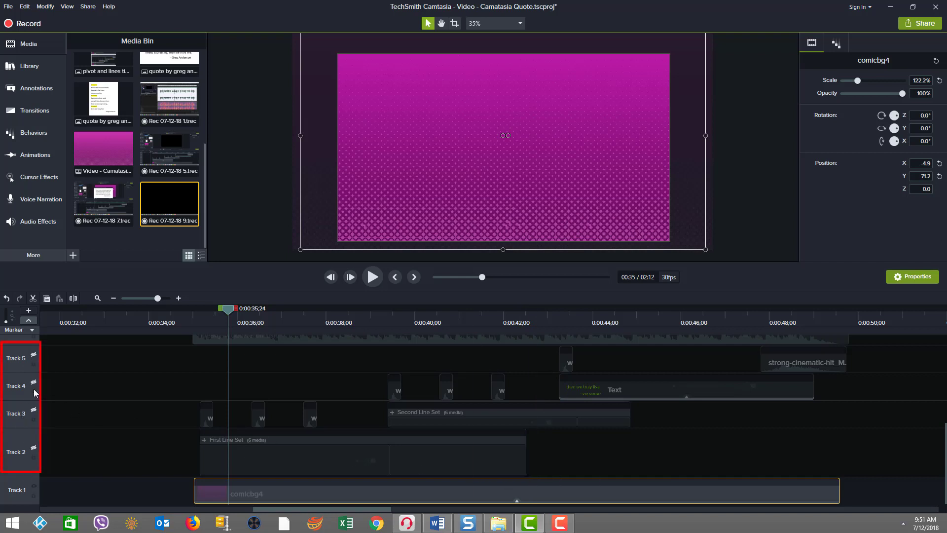
Move the playhead to 0:00:37;29 and delete the Drifting behavior from the comicbg4 clip
left_click_drag(228, 310, 325, 335)
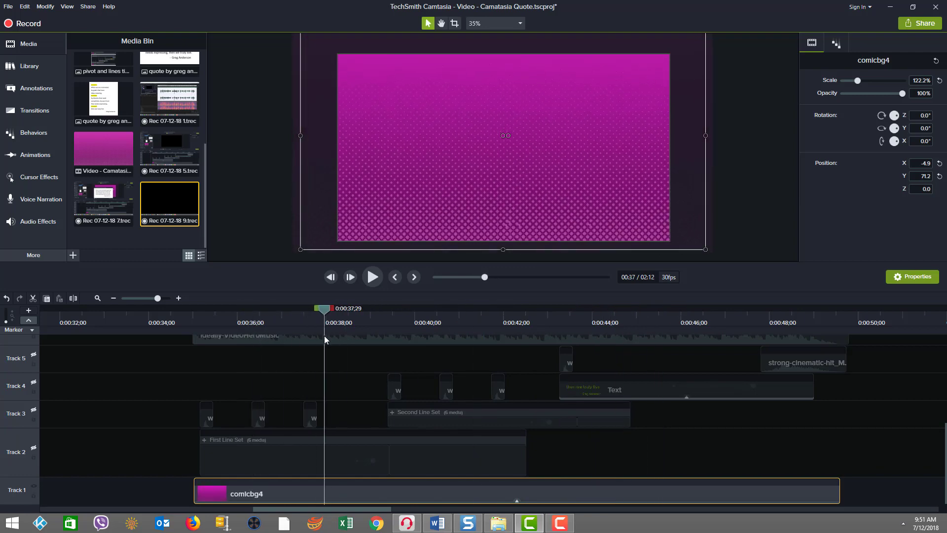
left_click(517, 502)
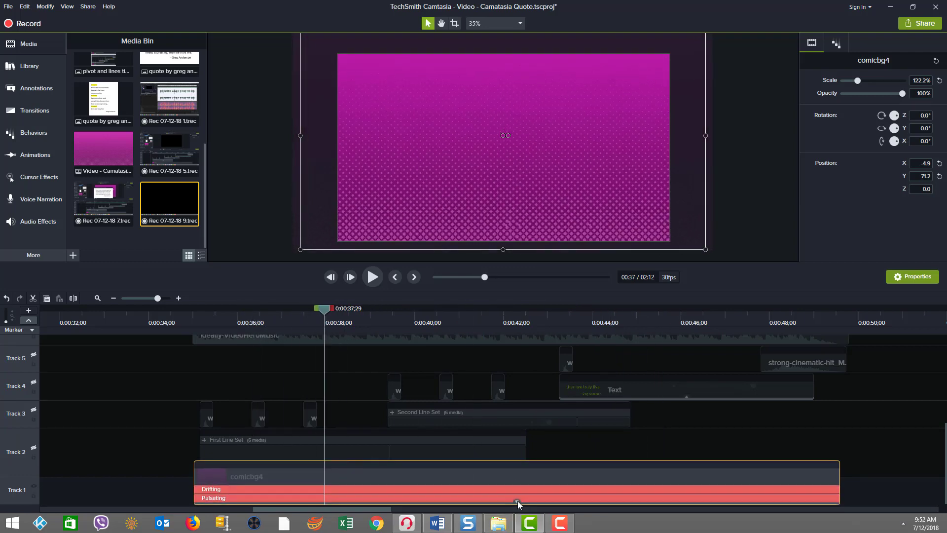
left_click(472, 498)
left_click(480, 490)
left_click(479, 502)
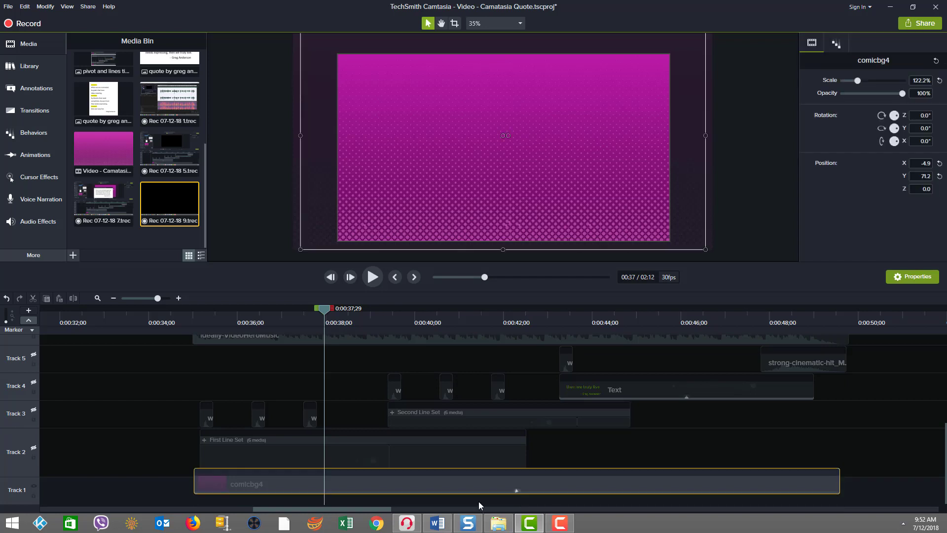
right_click(501, 489)
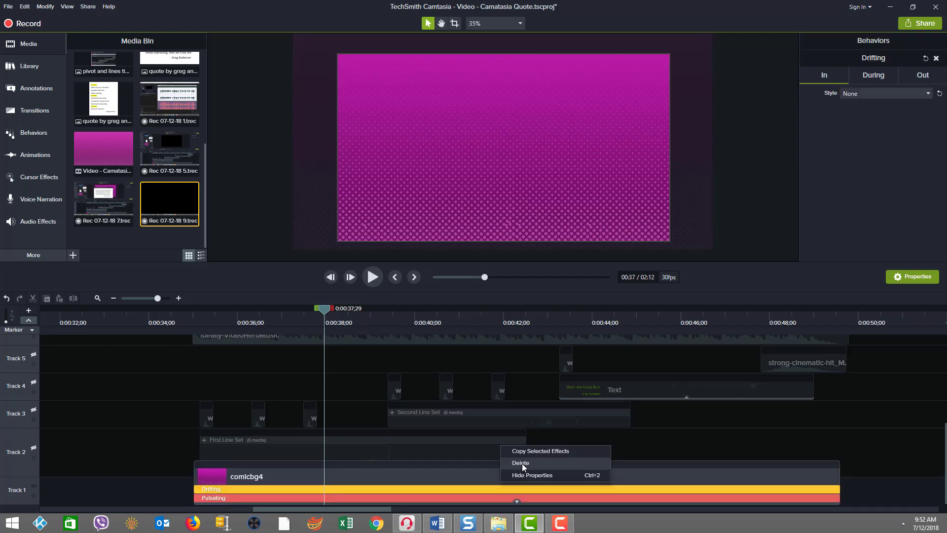
left_click(522, 463)
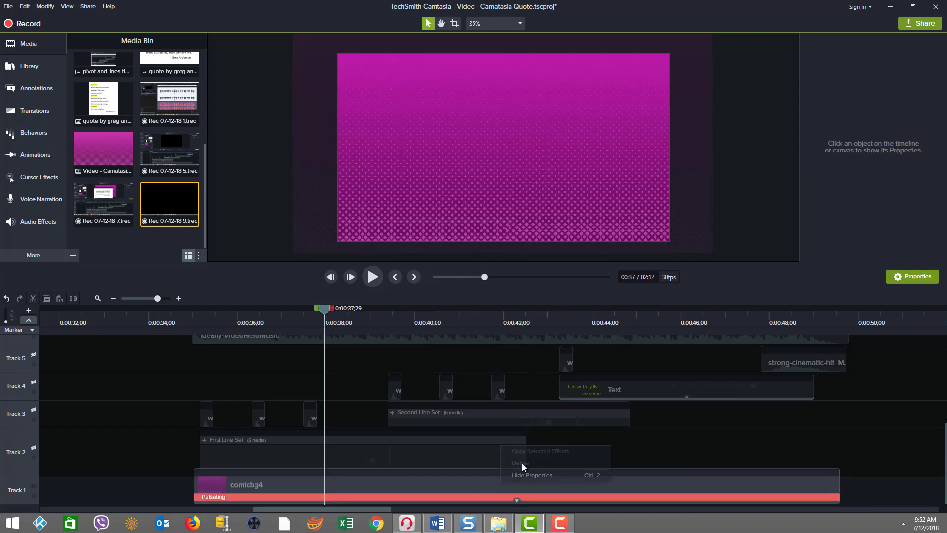
Preview the background with only Pulsating applied, undo the Drifting deletion, and preview the motion again
left_click(371, 279)
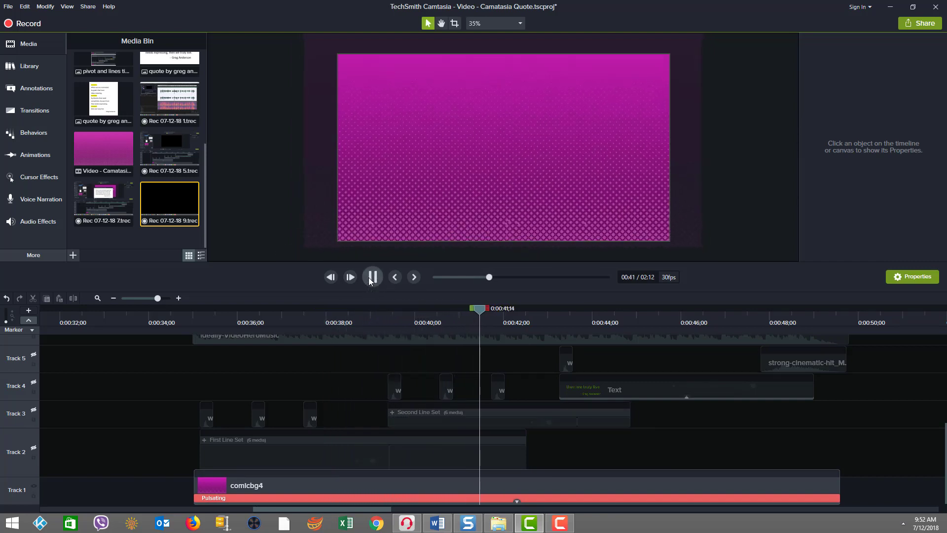
left_click(372, 280)
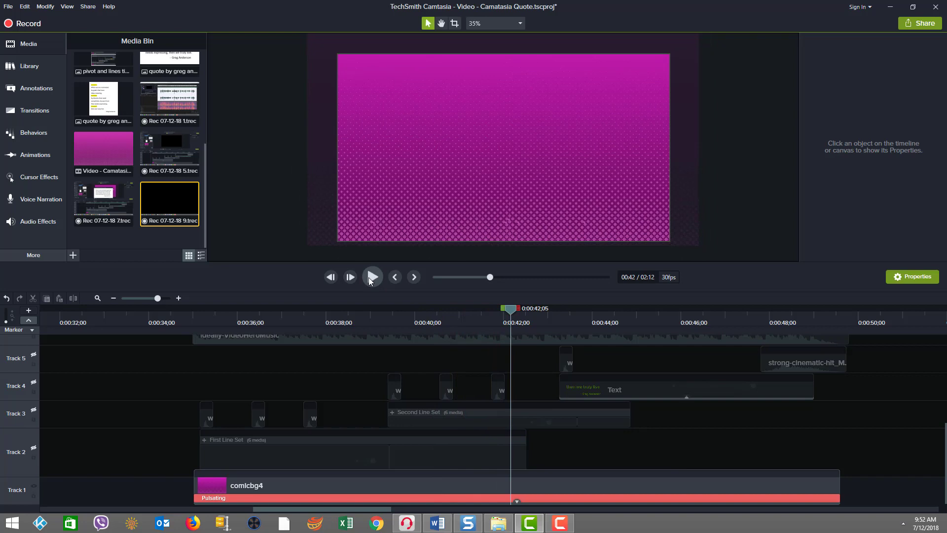
key("ctrl+z")
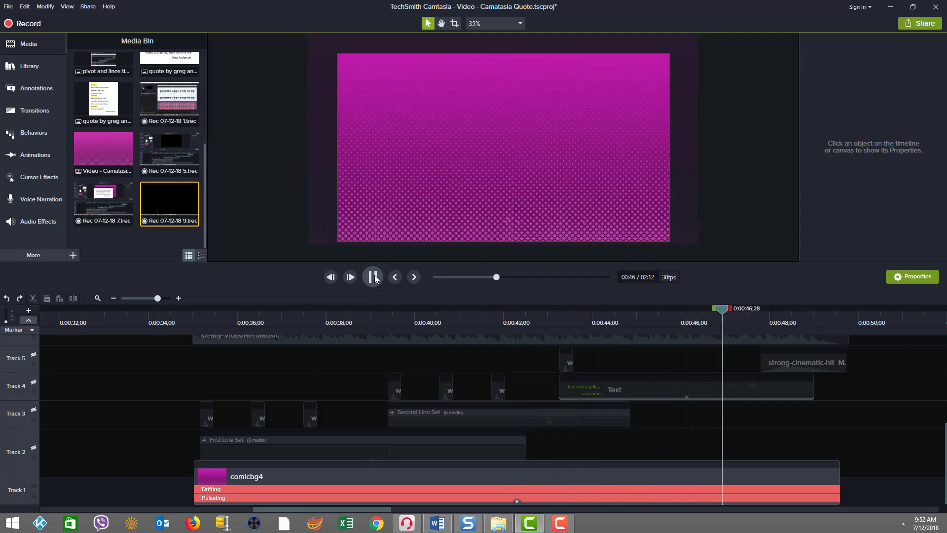
left_click(373, 277)
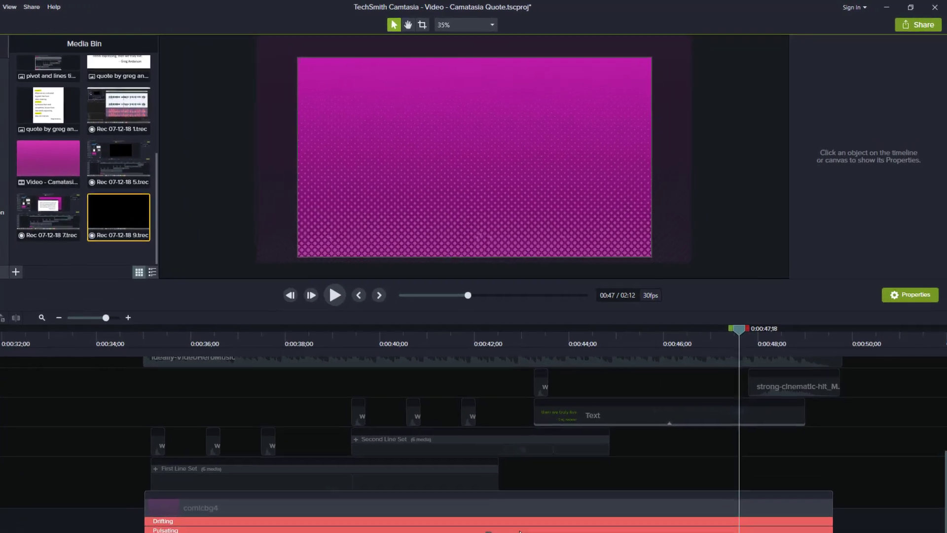
Review the In, During and Out settings of the background clip's Pulsating behavior and the In and Out settings of Drifting
left_click(533, 498)
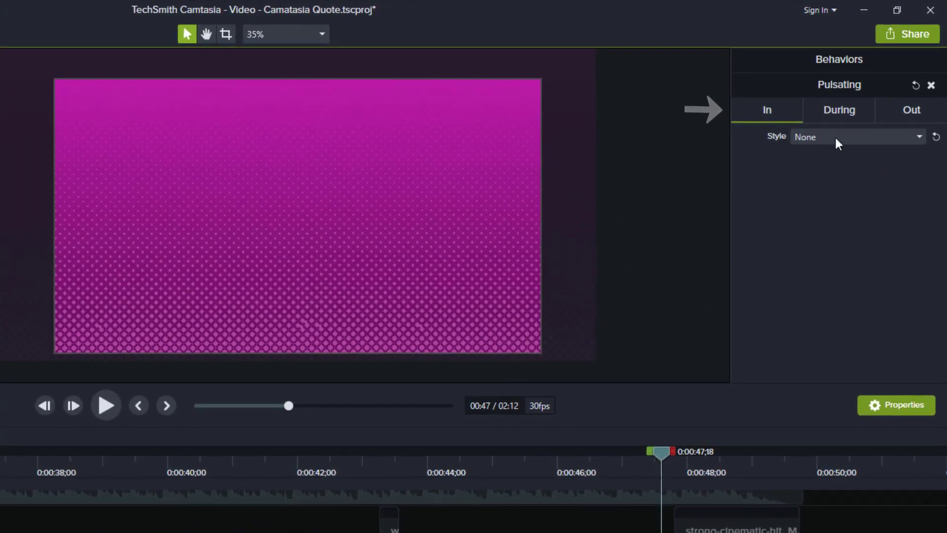
left_click(822, 111)
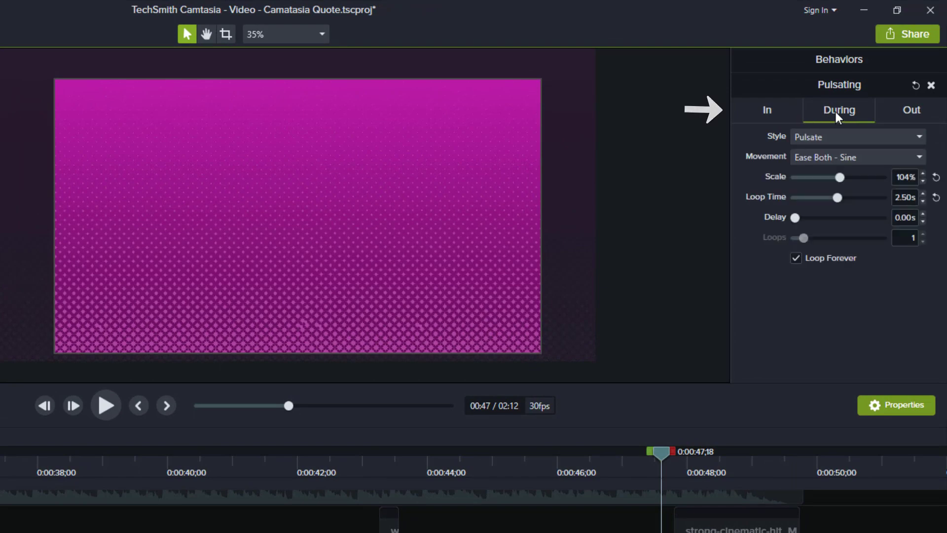
left_click(905, 112)
left_click(786, 115)
left_click(930, 117)
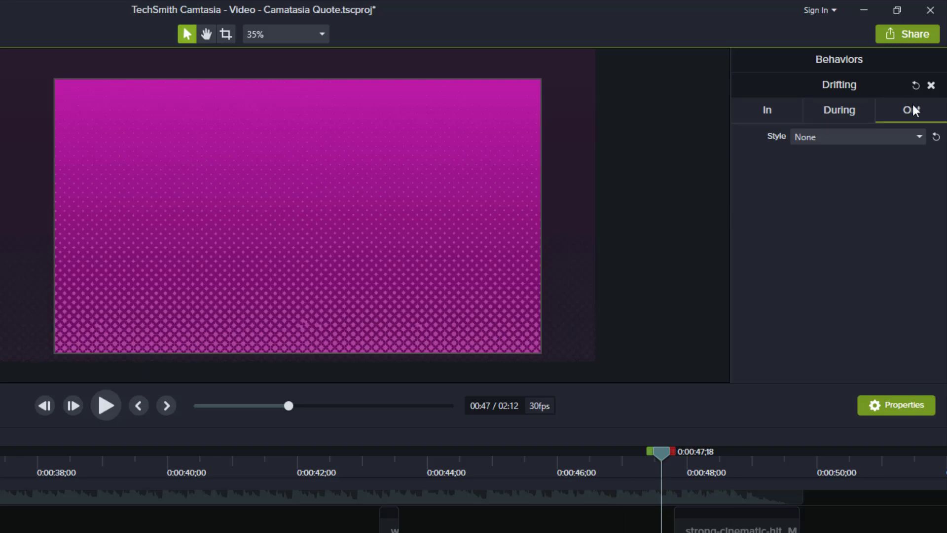
Show the During settings of the Drifting behavior and play the background motion from 0:00:35;00
left_click(832, 105)
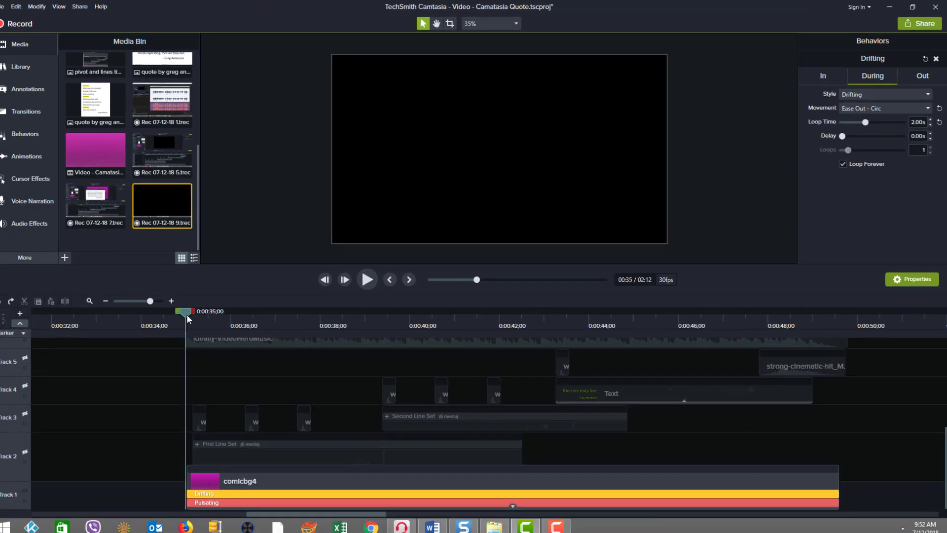
left_click(371, 277)
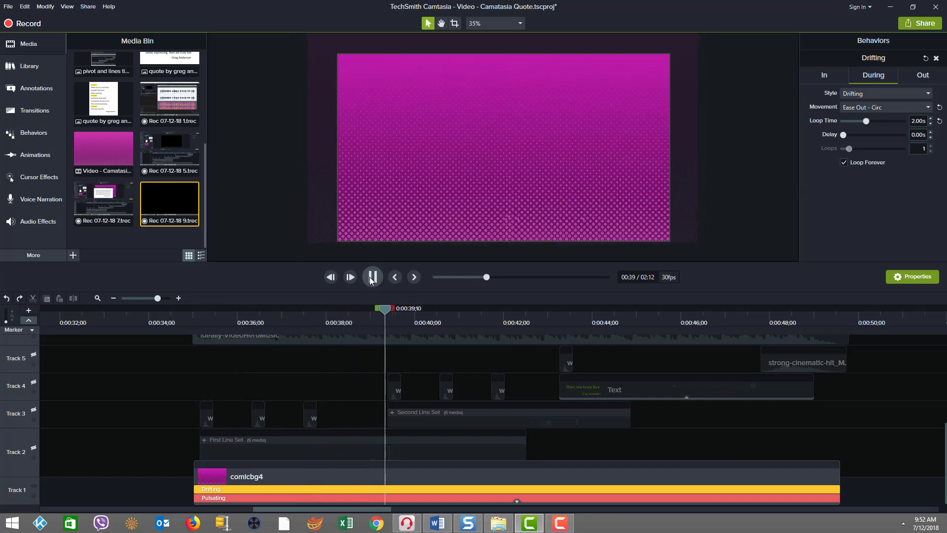
left_click(371, 277)
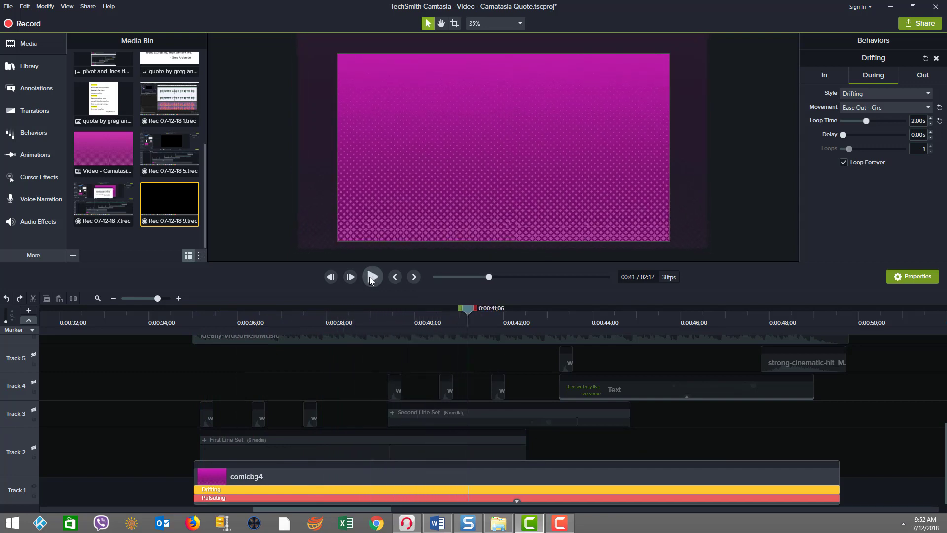
Try the default 108% Scale and 1.00s Loop Time in the Pulsating behavior's During settings, undoing each reset
left_click(425, 498)
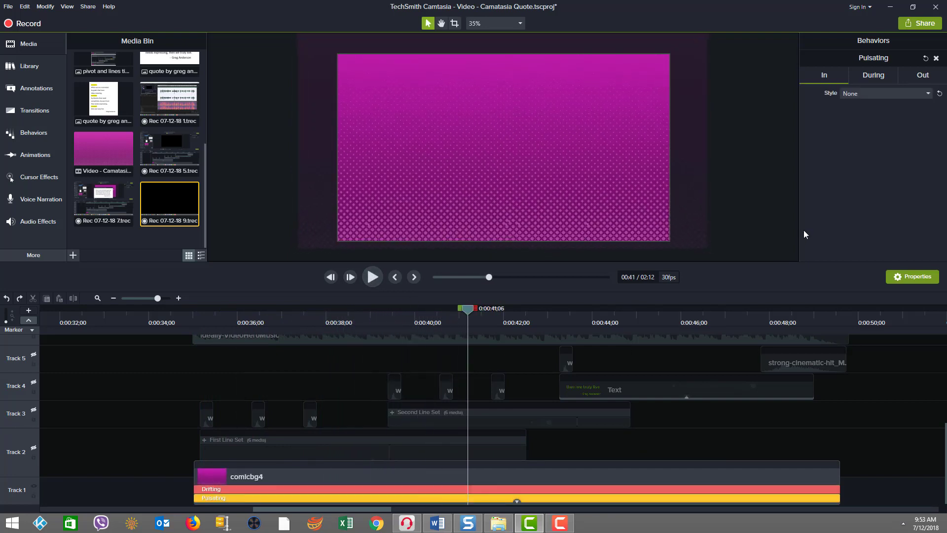
left_click(881, 79)
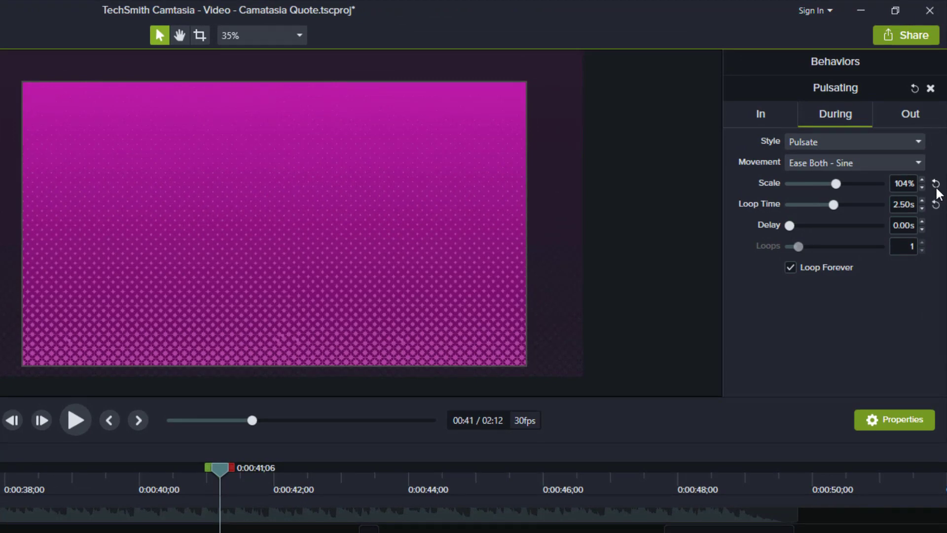
left_click(936, 185)
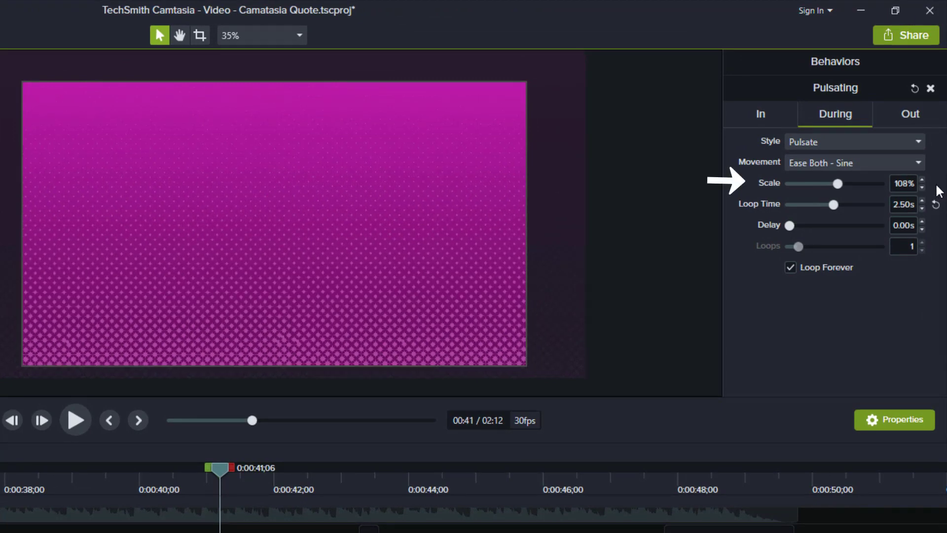
key("ctrl+z")
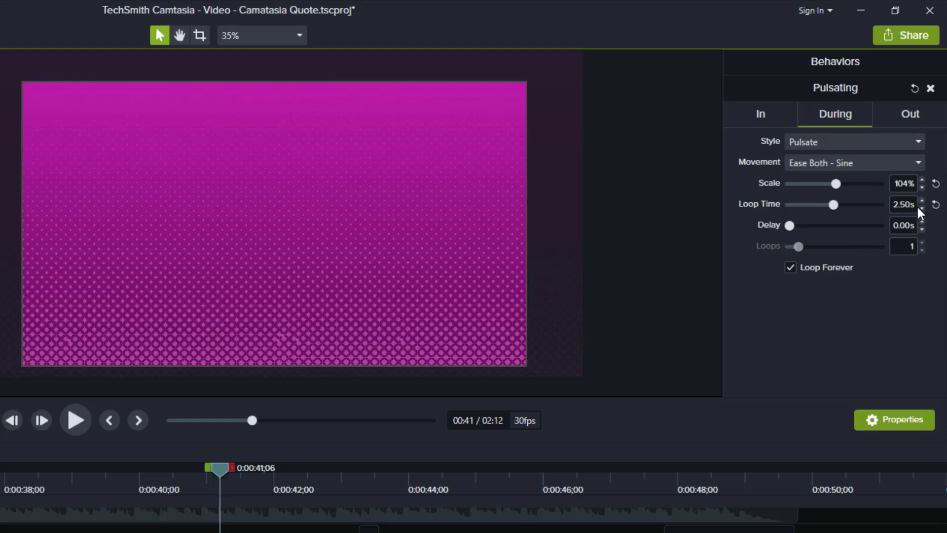
left_click(936, 205)
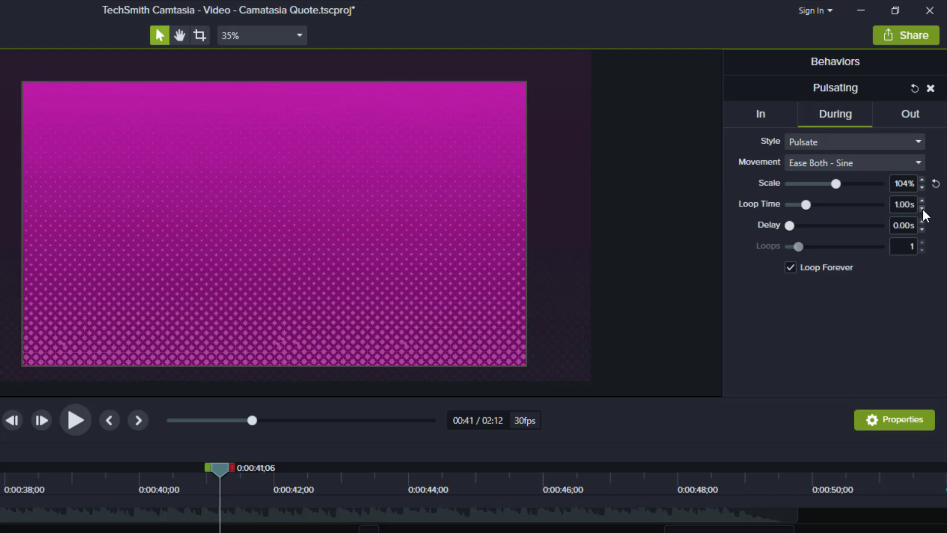
key("ctrl+z")
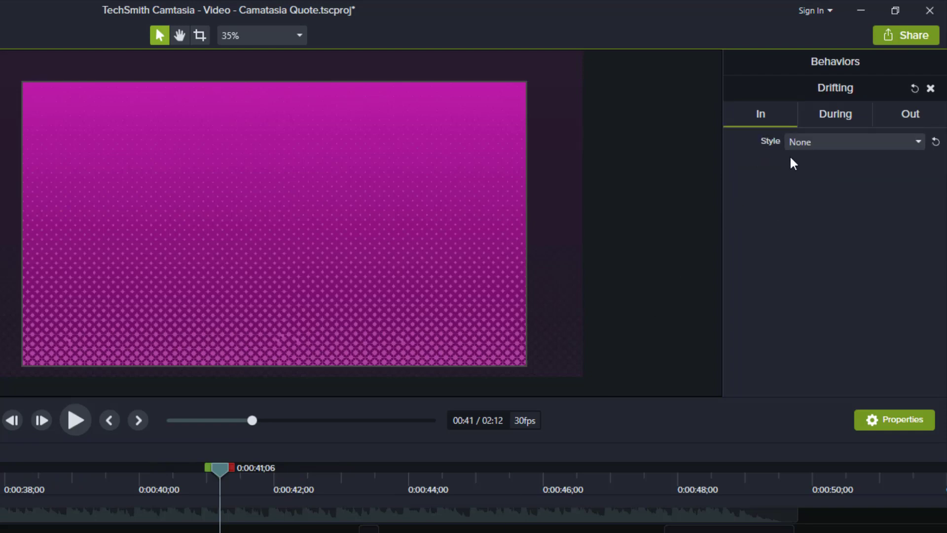
Try the default Movement and Loop Time in the Drifting behavior's During settings, restore Loop Time to 2.00s, and play the preview
left_click(838, 123)
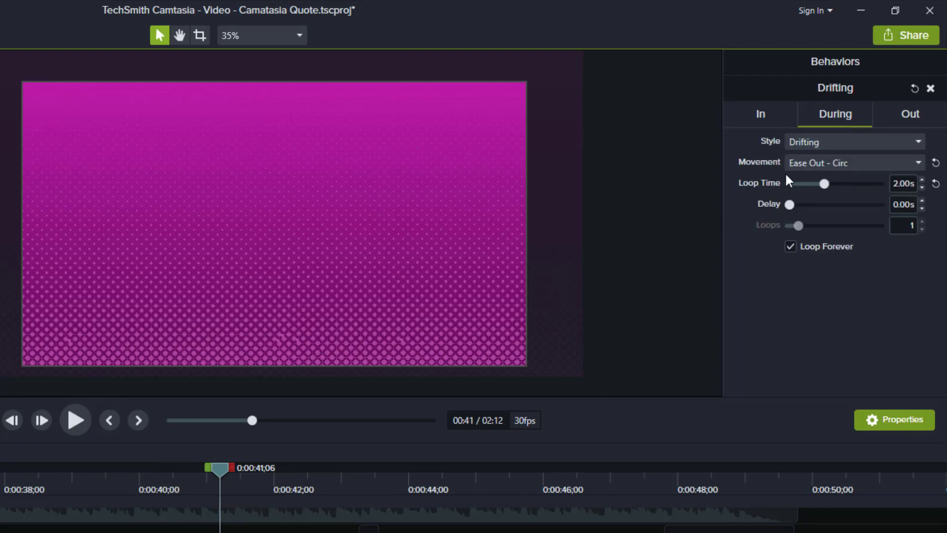
left_click(917, 163)
left_click(934, 159)
key("Down")
left_click(936, 184)
left_click_drag(861, 184, 824, 183)
left_click(75, 420)
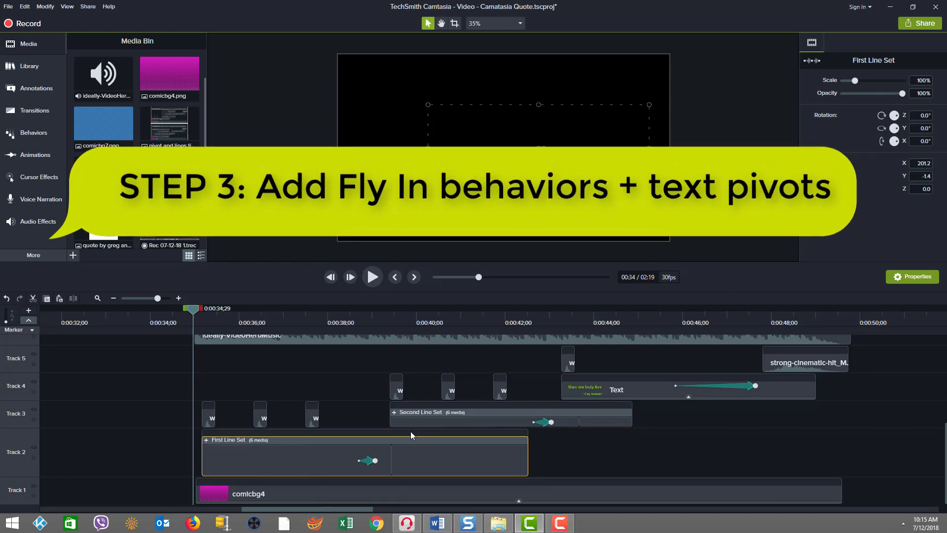
Review the properties of the Second Line Set group, the Text clip on Track 4, and the First Line Set group
left_click(453, 420)
left_click(604, 390)
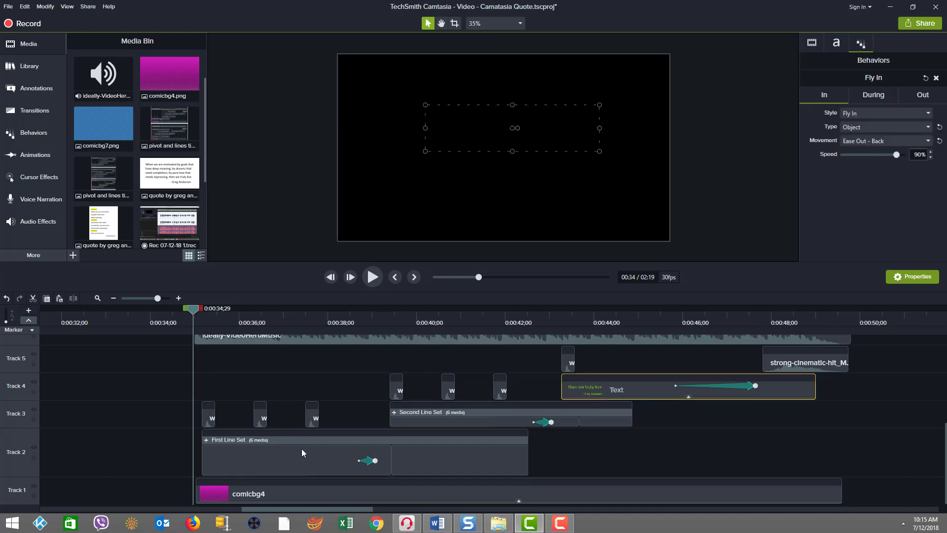
left_click(259, 452)
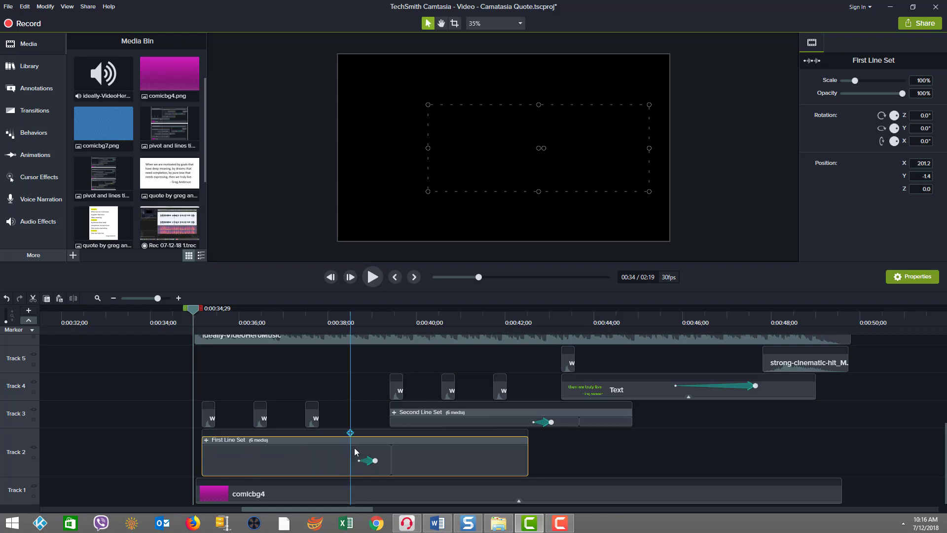
Examine the First Line Set's pivot animation at 0:00:38;23 and 0:00:39;06 and its exit around 0:00:42;10
left_click(361, 318)
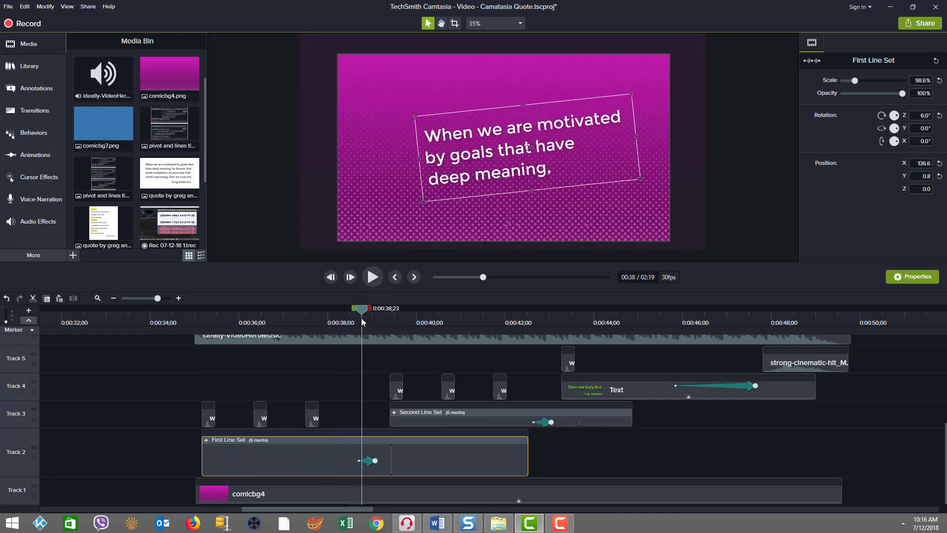
left_click(381, 321)
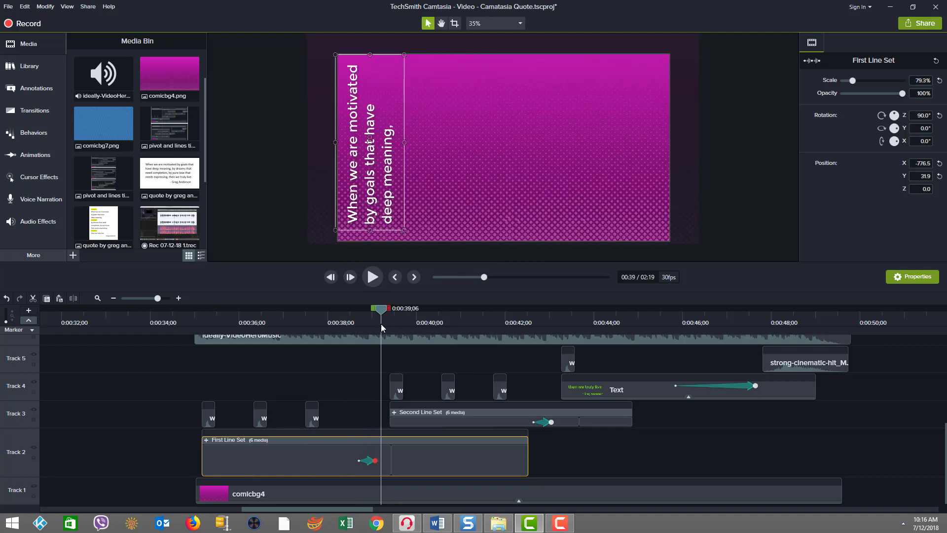
left_click(513, 322)
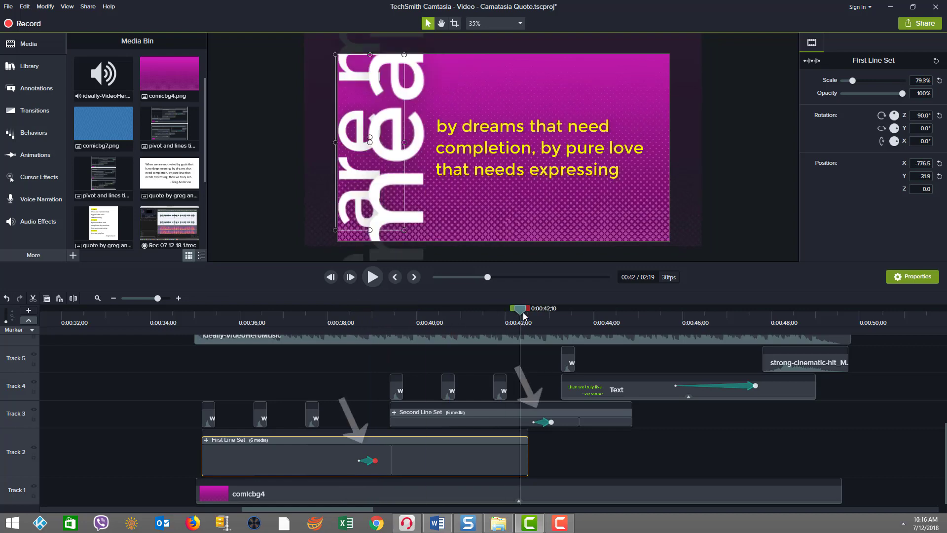
mouse_move(518, 320)
left_mouse_down()
mouse_move(568, 320)
mouse_move(522, 320)
left_mouse_up()
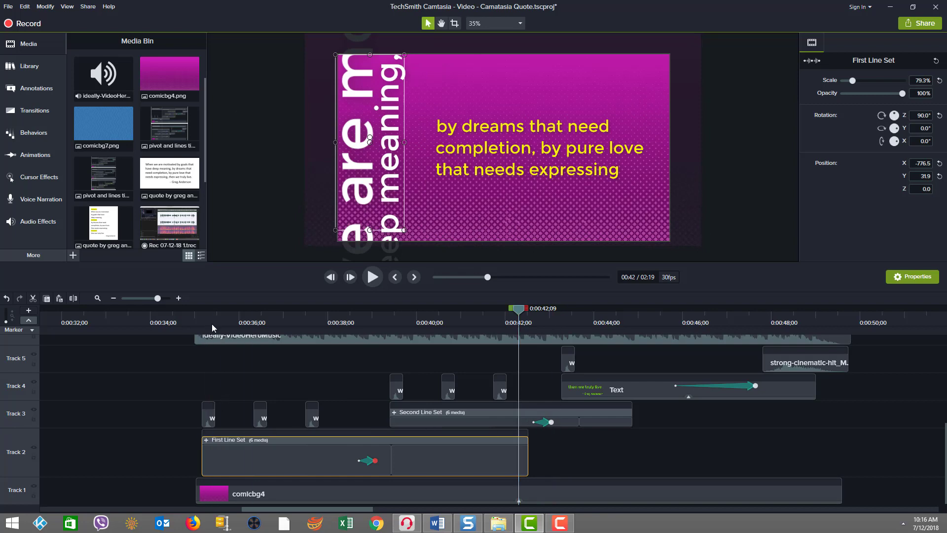
Expand the First Line Set group and inspect the behaviors of its three opening text clips with the playhead at 0:00:38;03
left_click(191, 311)
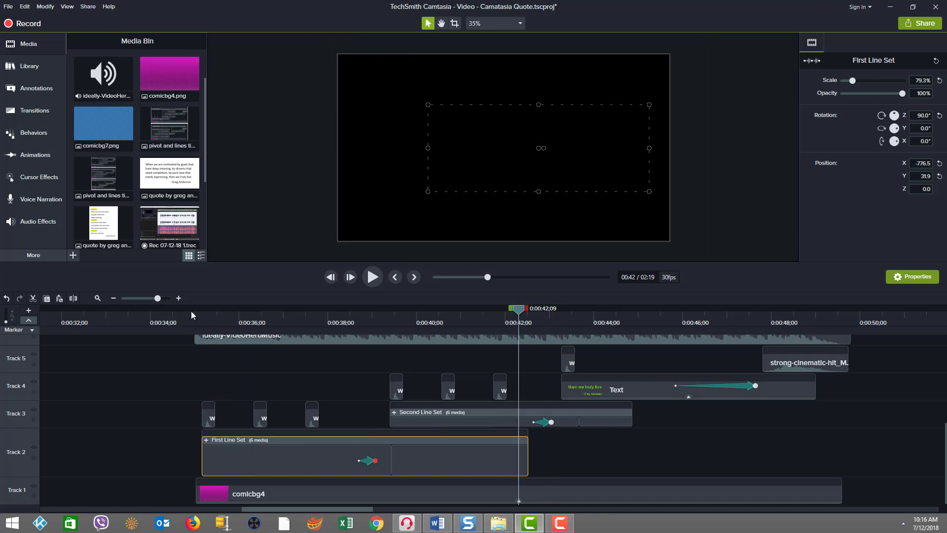
left_click(207, 440)
left_click(245, 460)
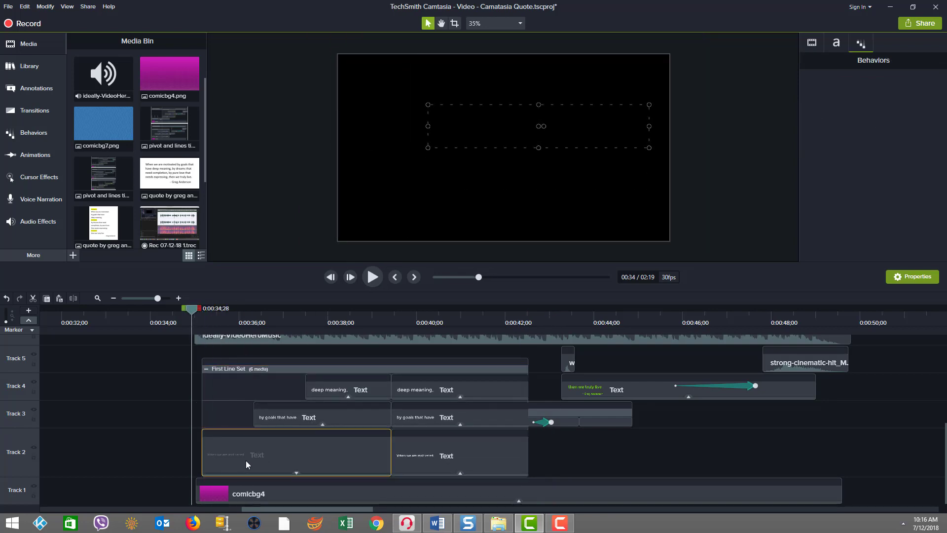
left_click_drag(193, 315, 332, 315)
left_click(336, 410)
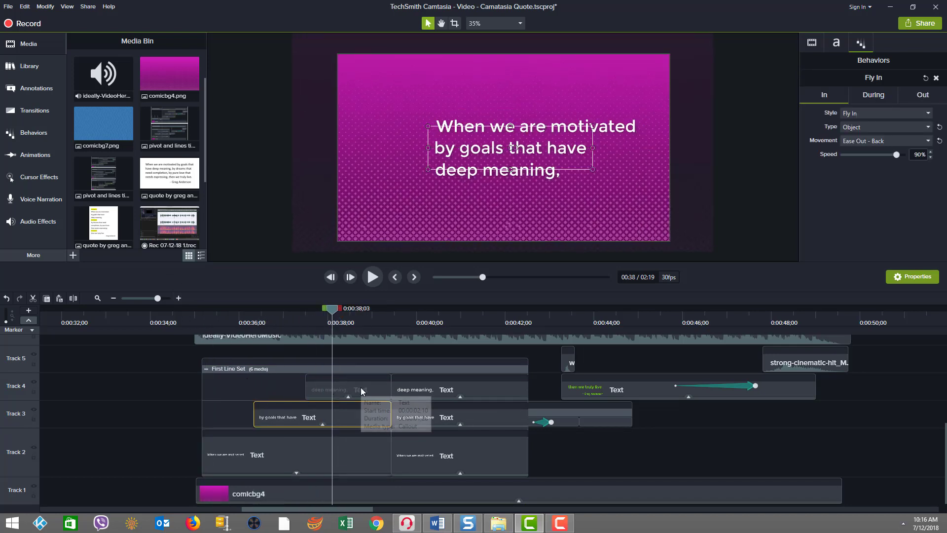
left_click(348, 391)
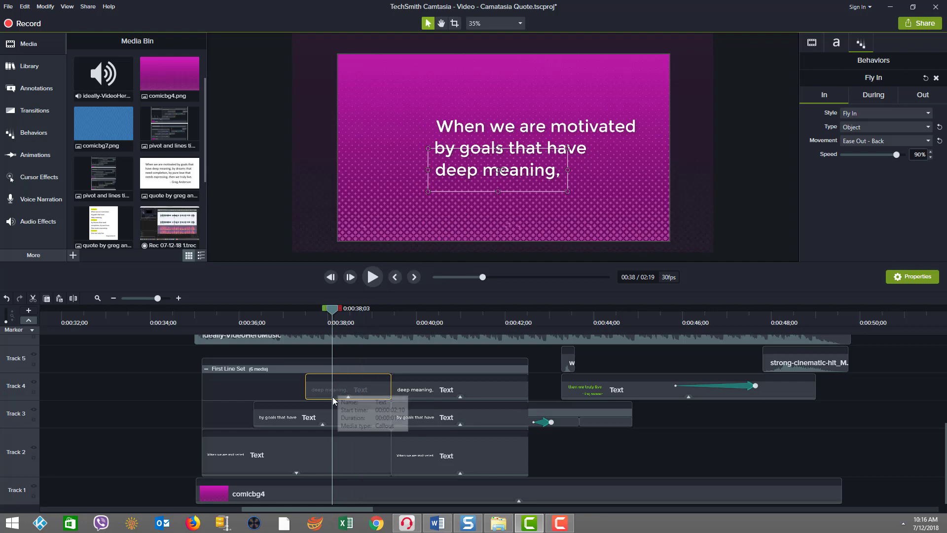
Try other text Types and Linear Movement on the first line's Fly In behavior, restoring Object and Ease Out - Back
left_click(298, 475)
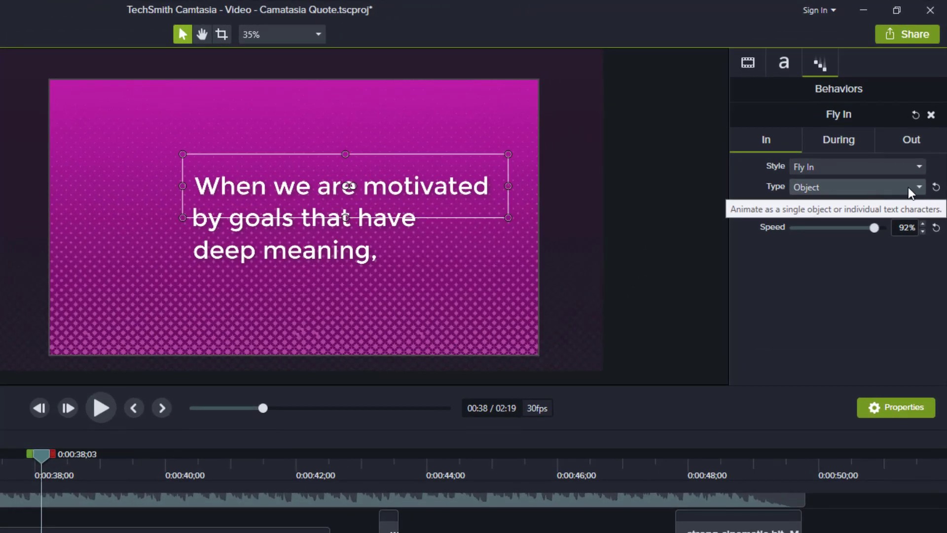
left_click(936, 190)
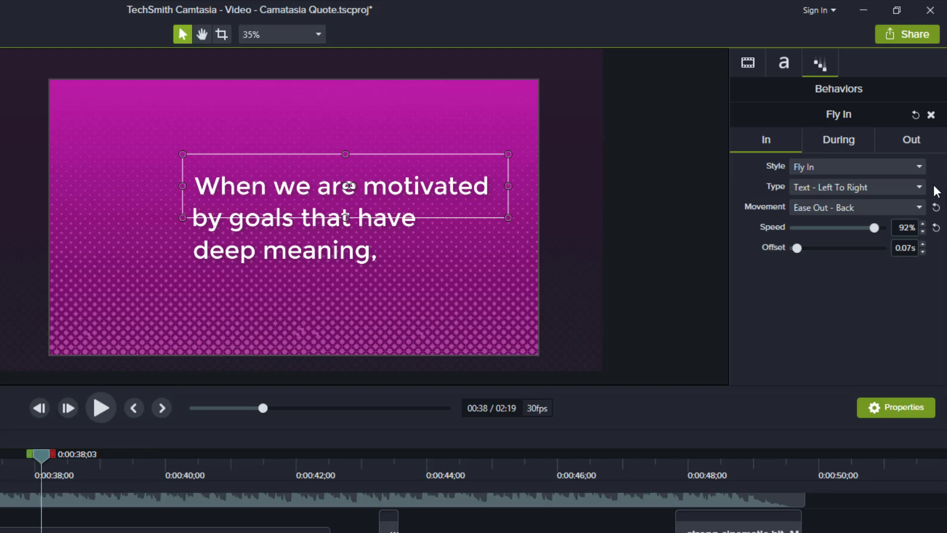
key("Down")
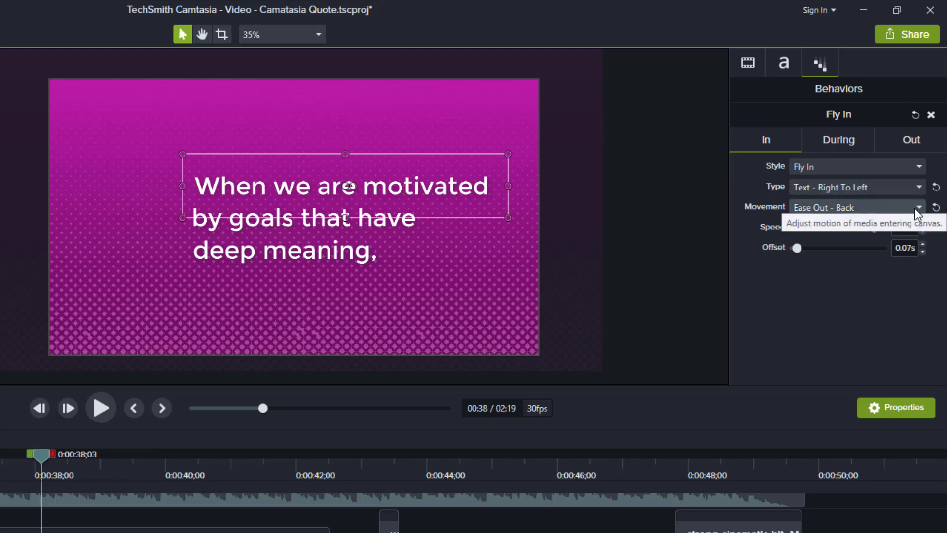
key("Up")
key("Up")
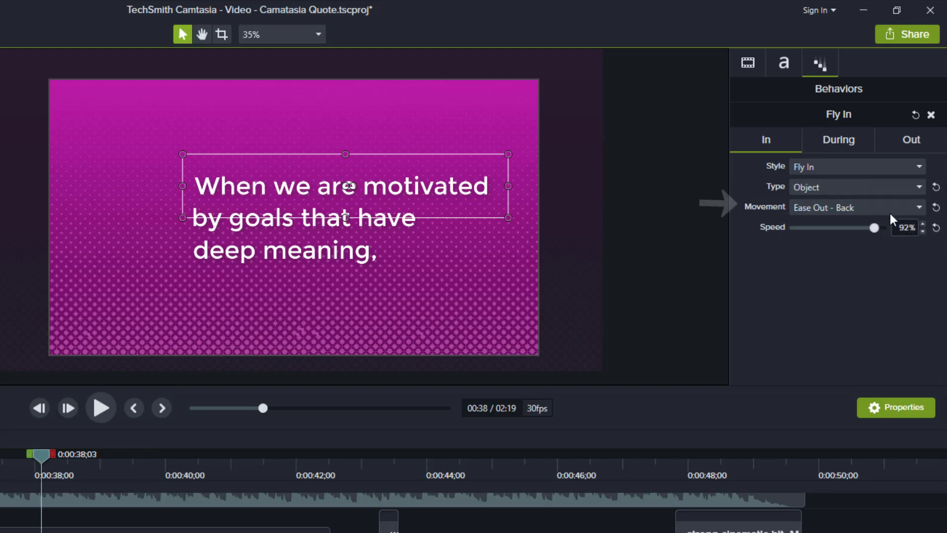
left_click(937, 208)
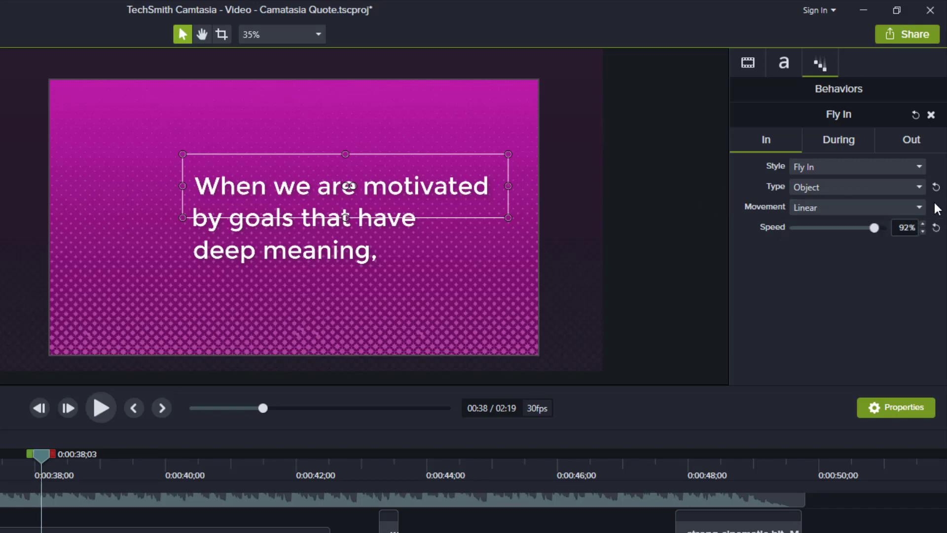
key("ctrl+z")
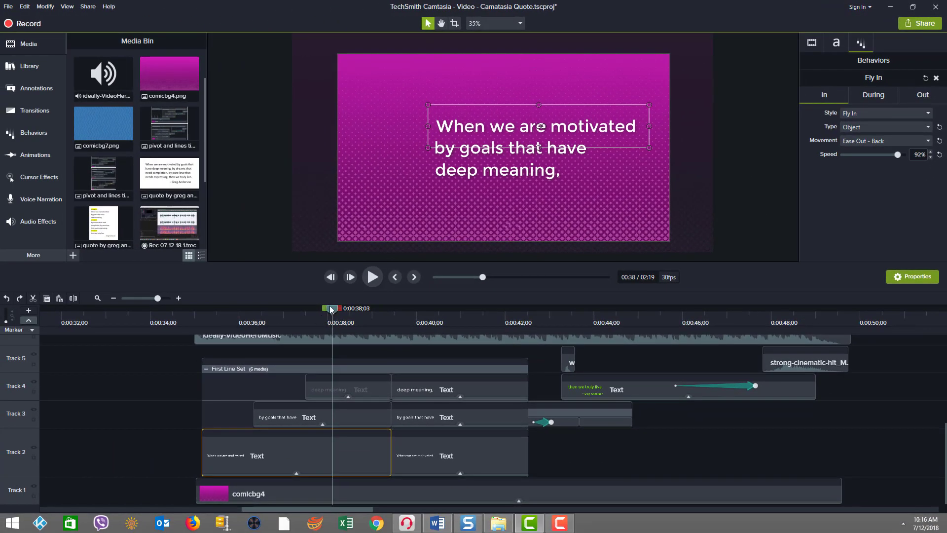
Preview the Fly In animation of the First Line Set's text lines from 0:00:35;05
left_click_drag(330, 309, 196, 313)
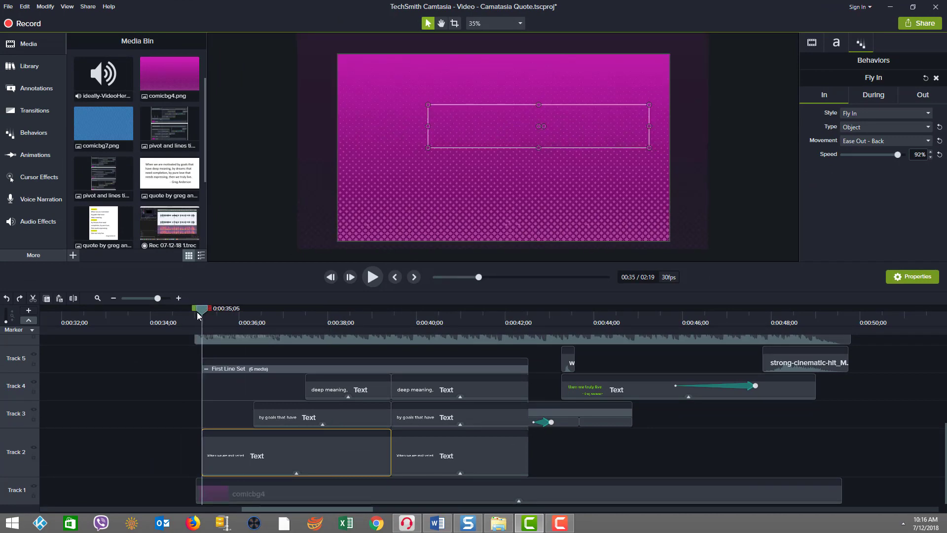
left_click(373, 278)
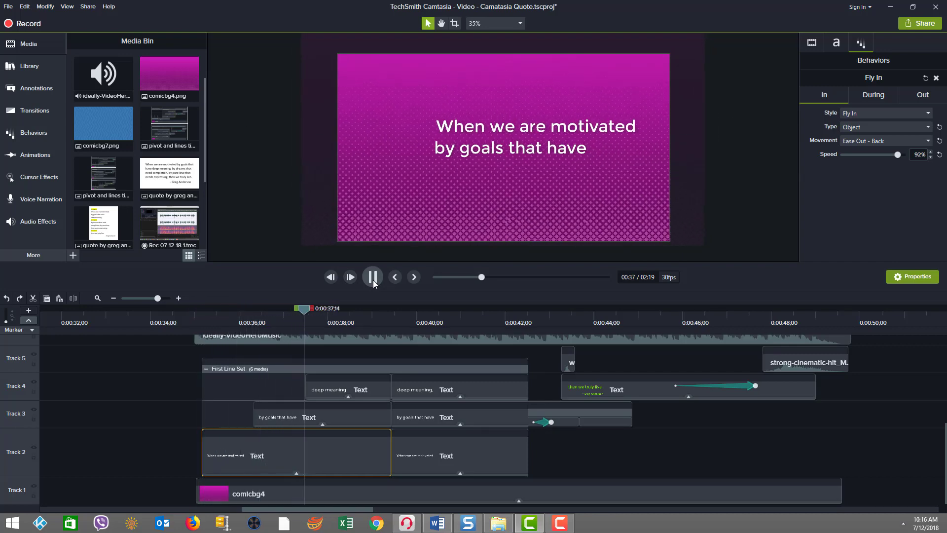
left_click(373, 278)
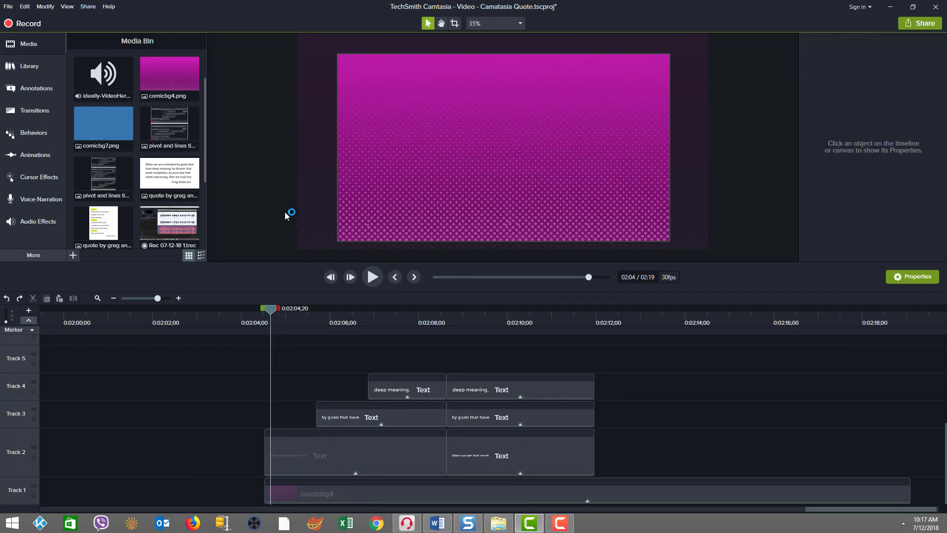
Select the first line's Text clip in the comparison copy and preview its default Fly In animation from 0:02:04;17
left_click(373, 463)
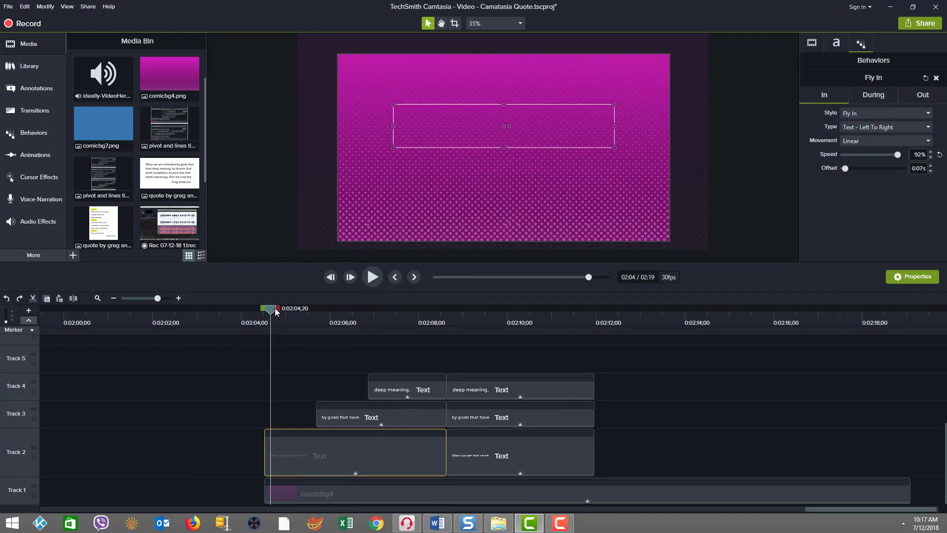
mouse_move(272, 310)
left_mouse_down()
mouse_move(302, 309)
mouse_move(269, 317)
left_mouse_up()
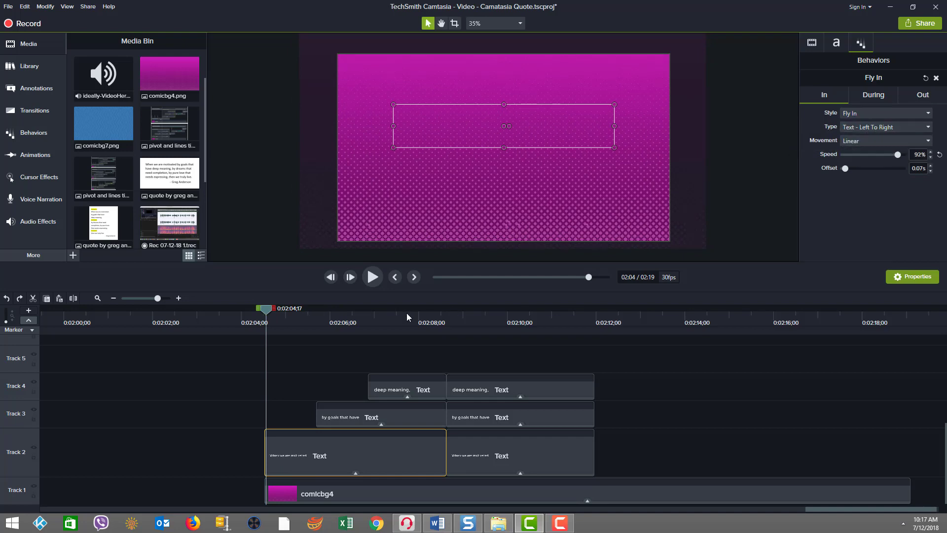
left_click(372, 278)
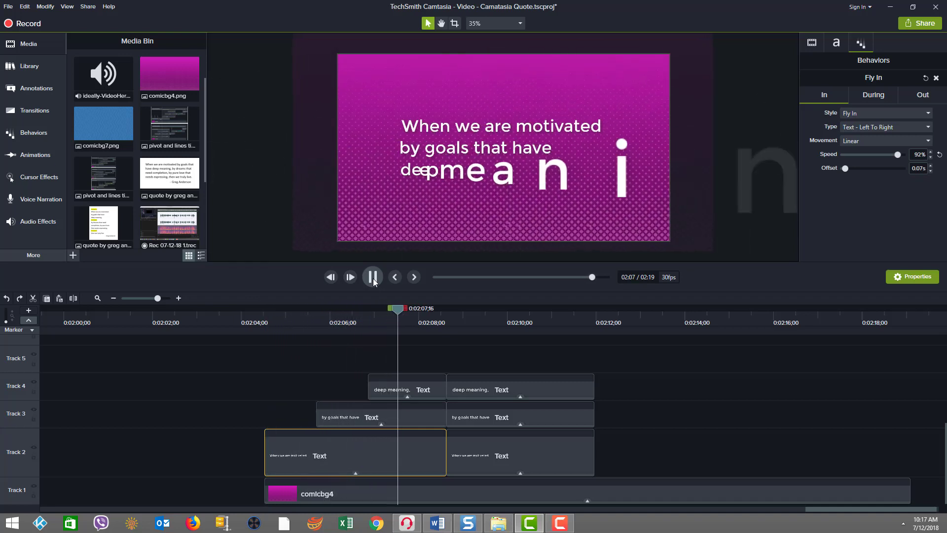
left_click(373, 279)
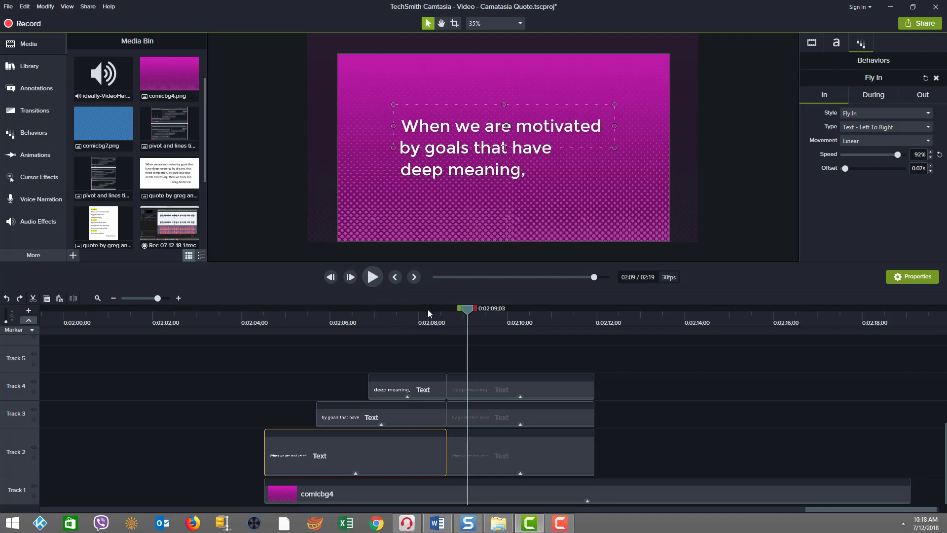
Return to the original quote sequence near 0:00:35 and play its customized Fly In animation up to 0:00:37;10
left_click(477, 277)
left_click(372, 277)
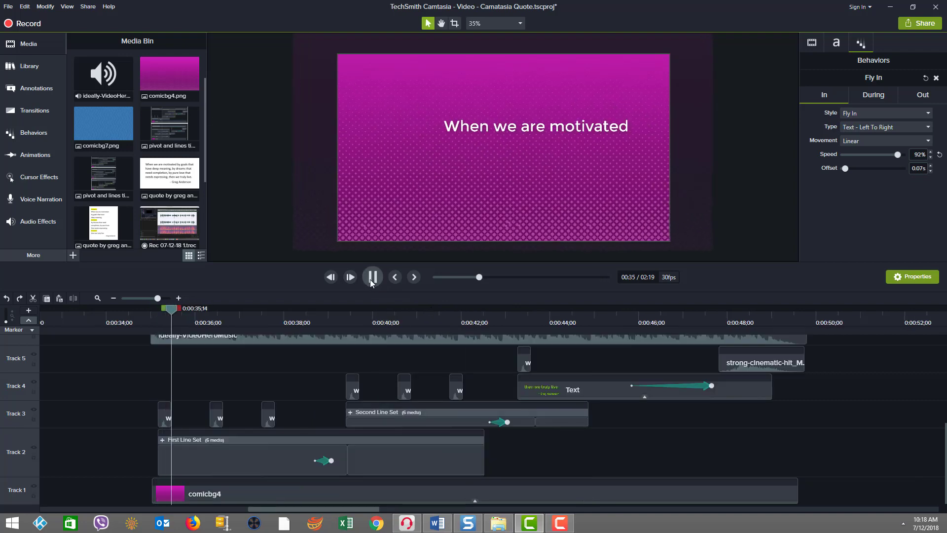
left_click(372, 280)
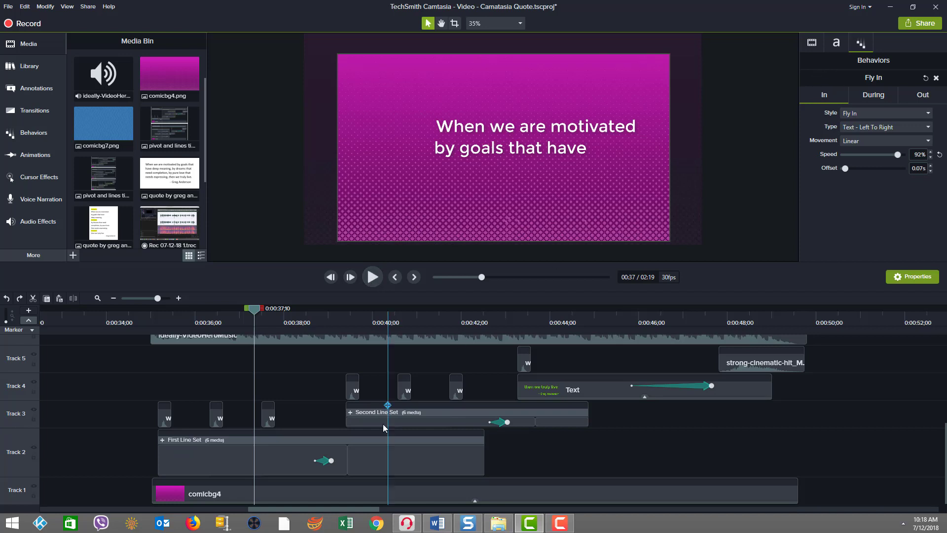
Open the First Line Set group and examine the first line's Fly In entrance settings, moving the playhead to 0:00:38;06
left_click(264, 453)
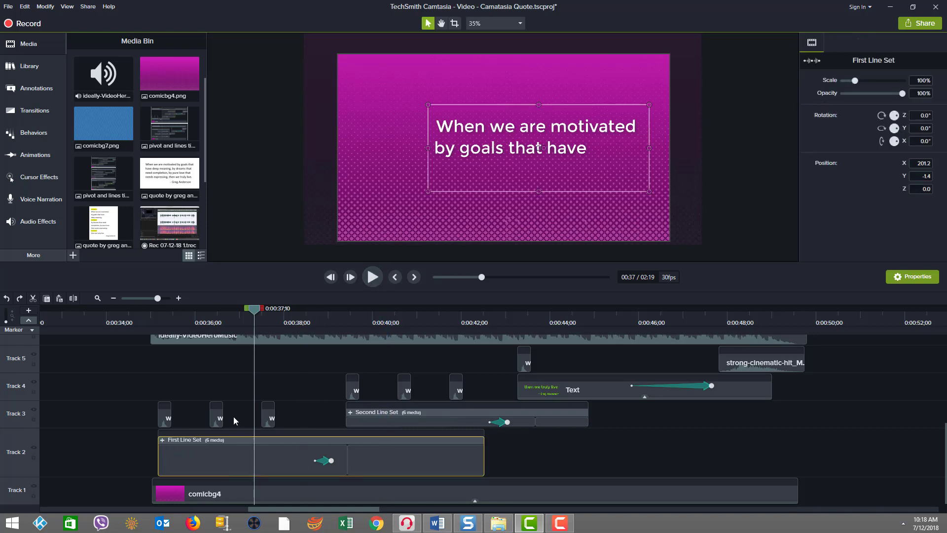
left_click(163, 441)
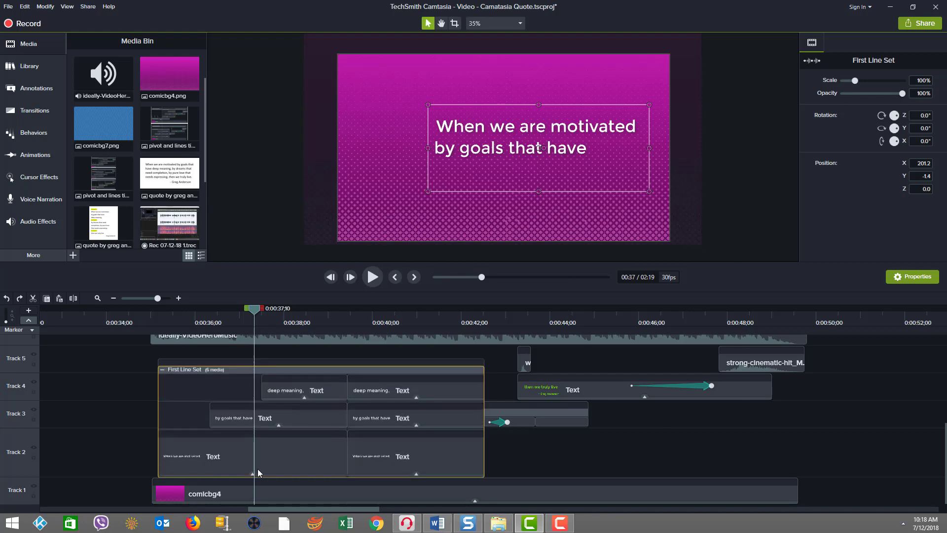
left_click(304, 457)
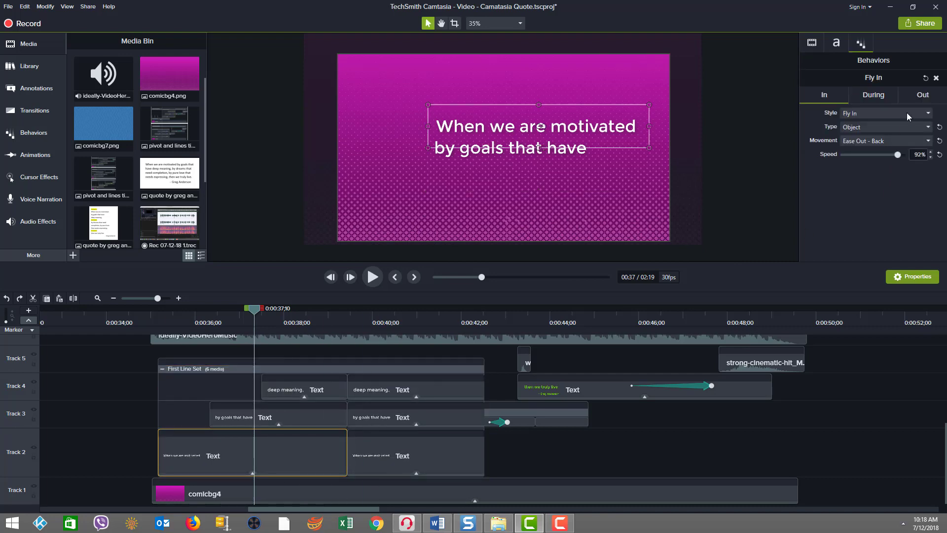
left_click(863, 141)
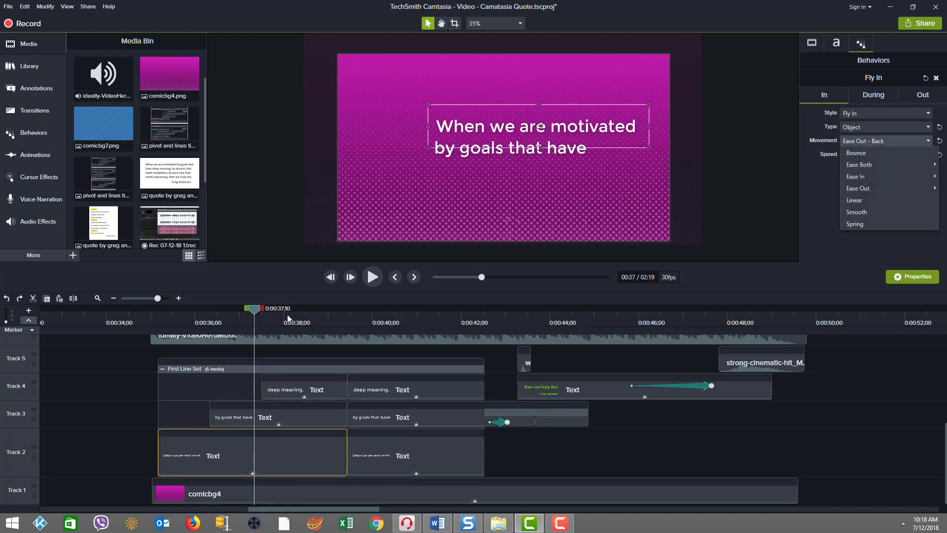
left_click(237, 310)
left_click_drag(237, 310, 294, 318)
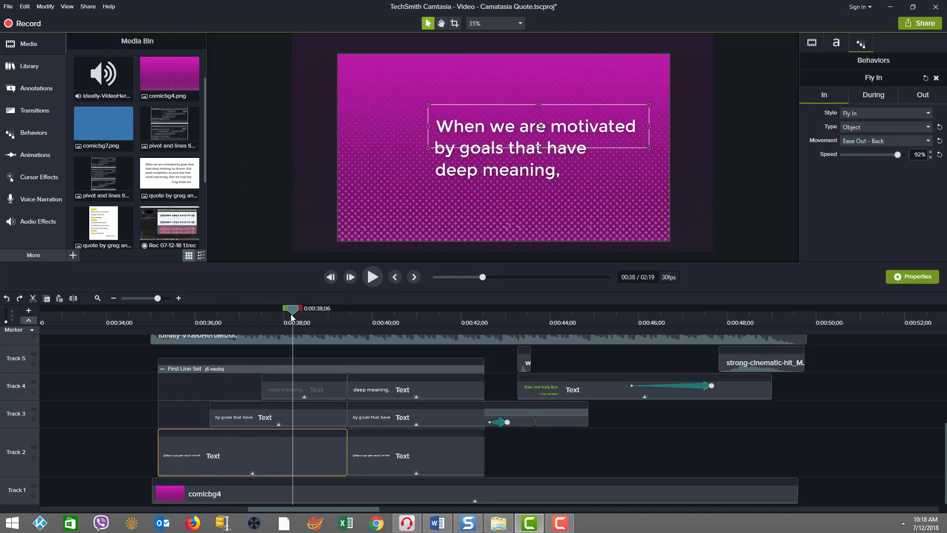
left_click(941, 156)
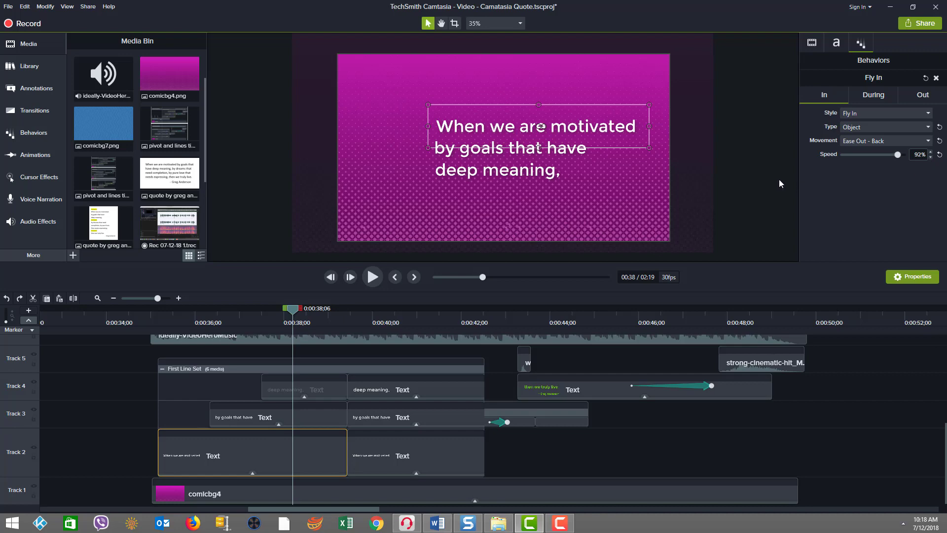
Show the first line's exit behavior settings and preview the sequence from 0:00:38;06 to 0:00:44;22
left_click(923, 95)
left_click_drag(293, 312, 489, 328)
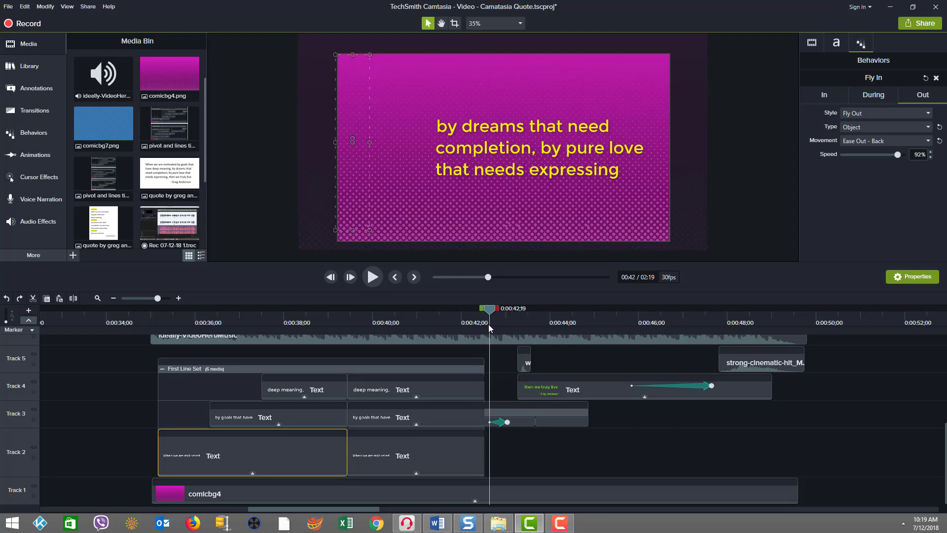
left_click_drag(489, 327, 582, 328)
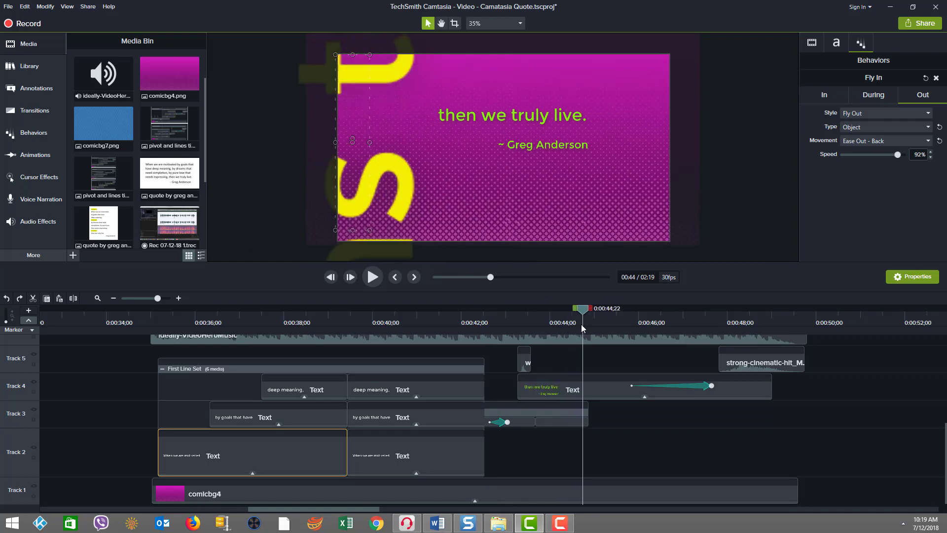
left_click(885, 129)
left_click(832, 208)
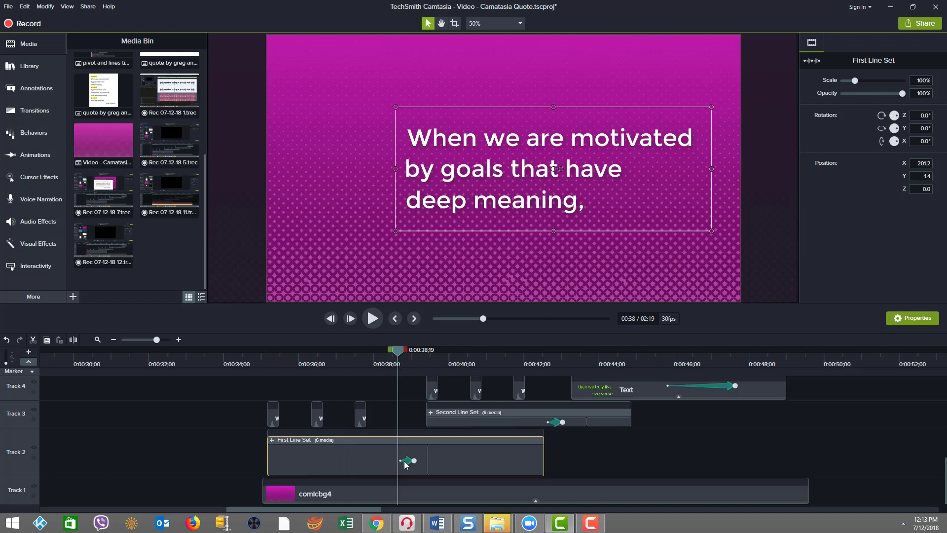
Select the First Line Set's pivot animation and examine its scale and rotation values at the animation's end, 0:00:39;02
left_click(429, 421)
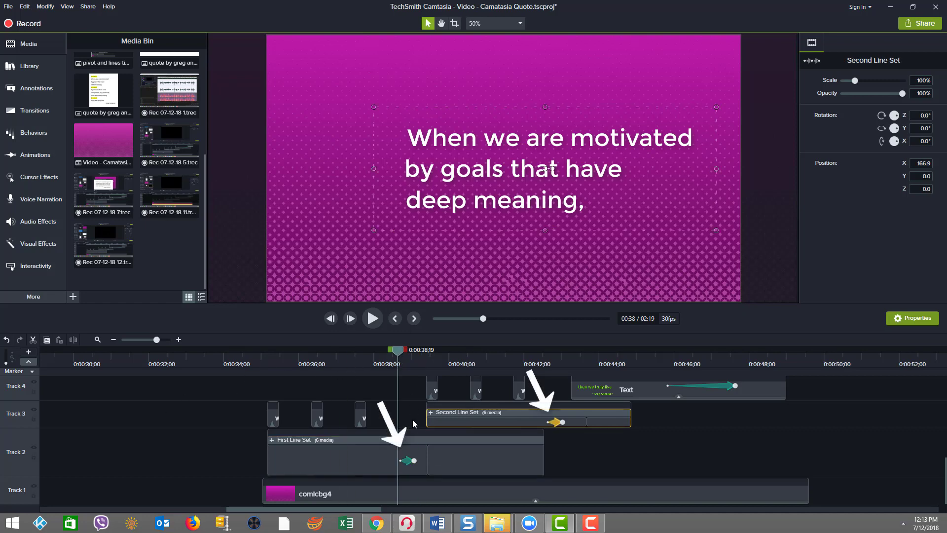
left_click(407, 460)
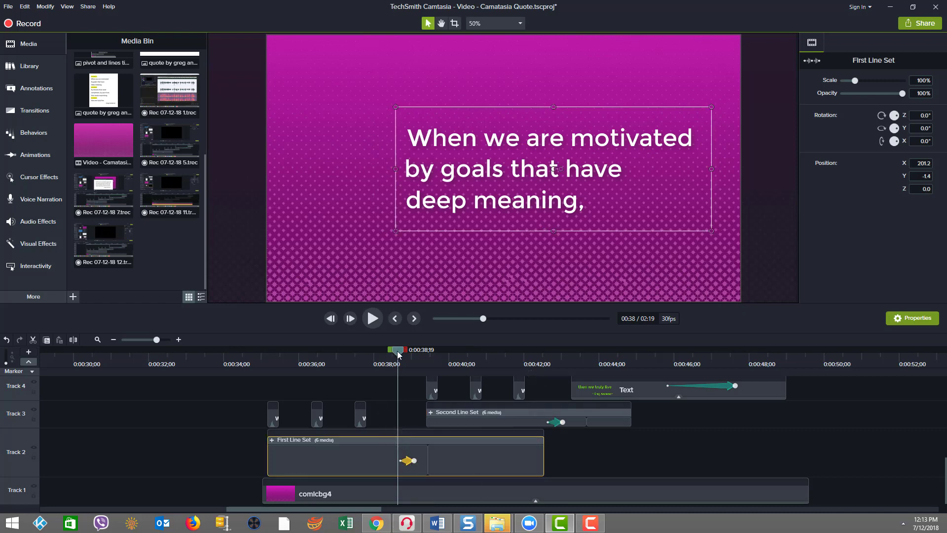
left_click_drag(400, 460, 403, 460)
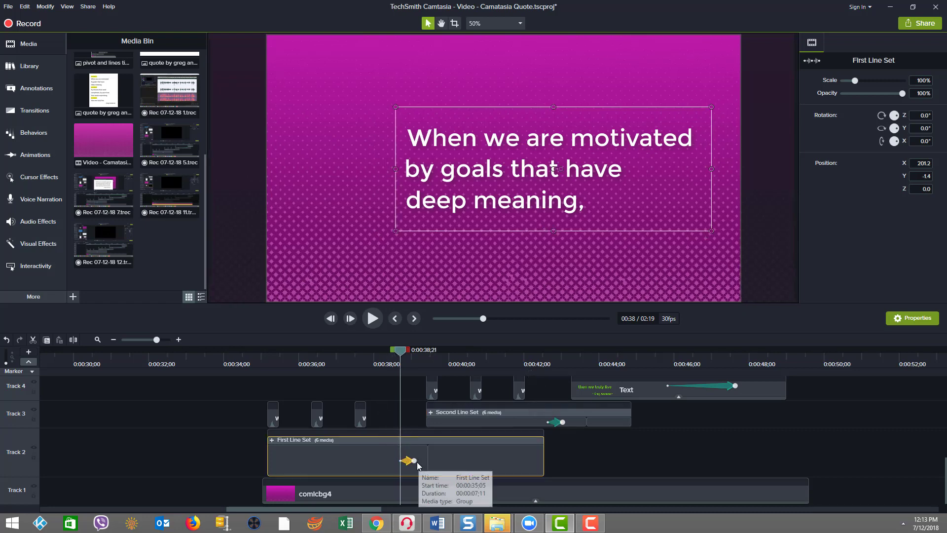
left_click(414, 461)
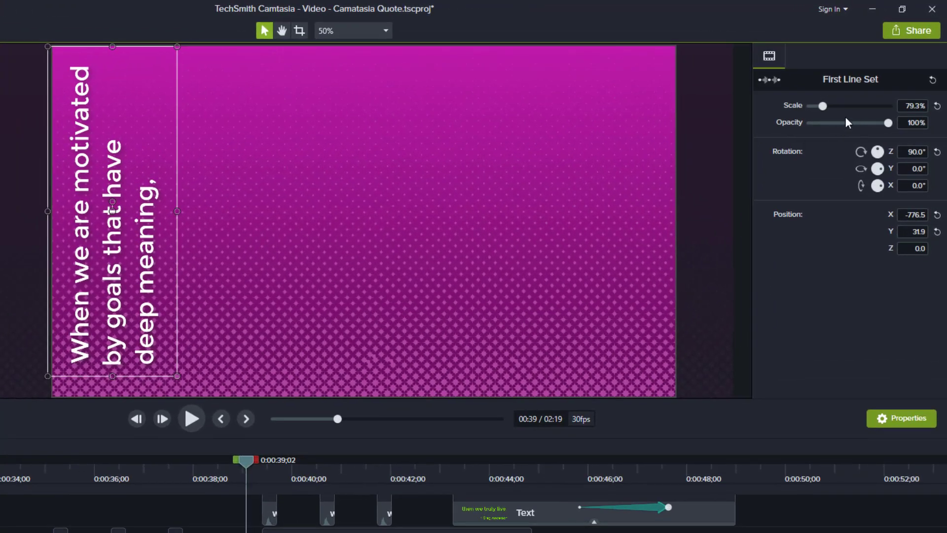
left_click(909, 155)
left_click(910, 105)
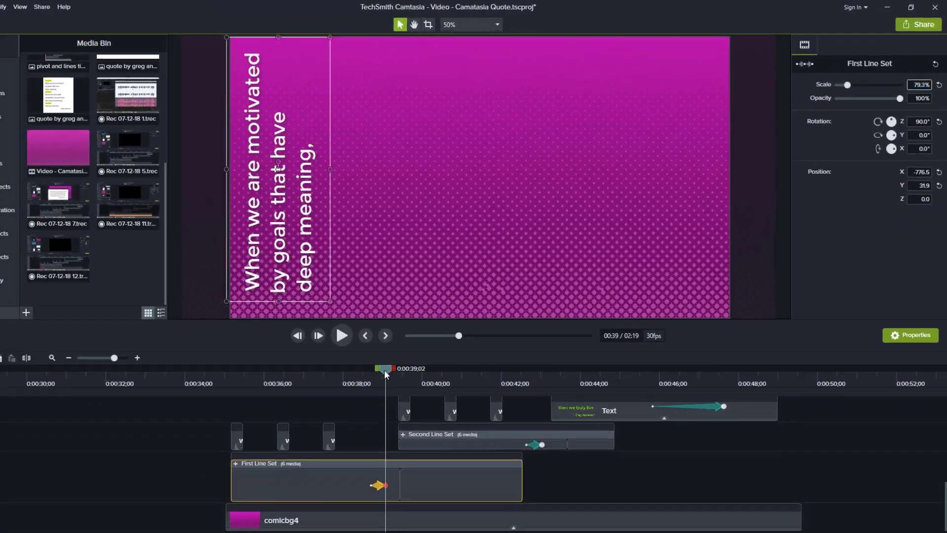
Try shrinking the First Line Set to 75.8% scale at the pivot animation's end, 0:00:39;02, and undo the resize
left_click_drag(384, 369, 422, 356)
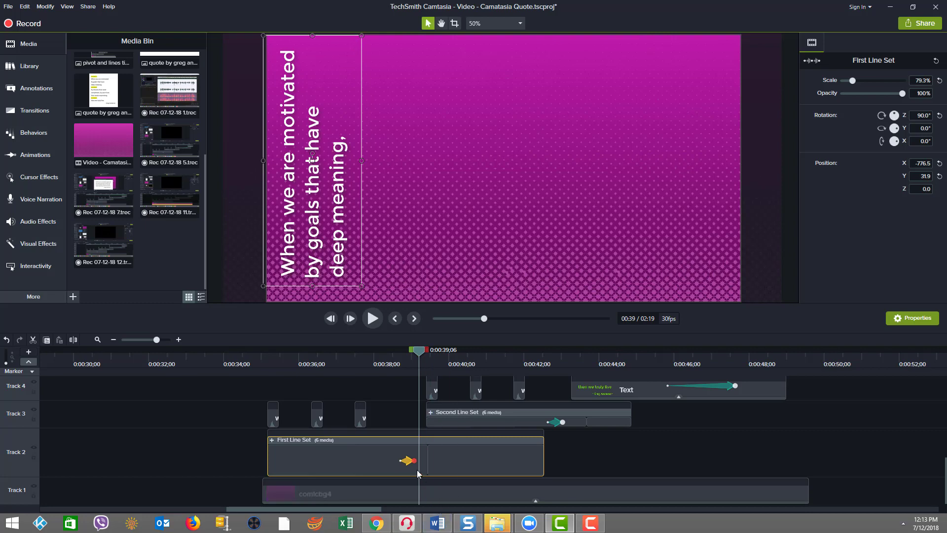
left_click(415, 452)
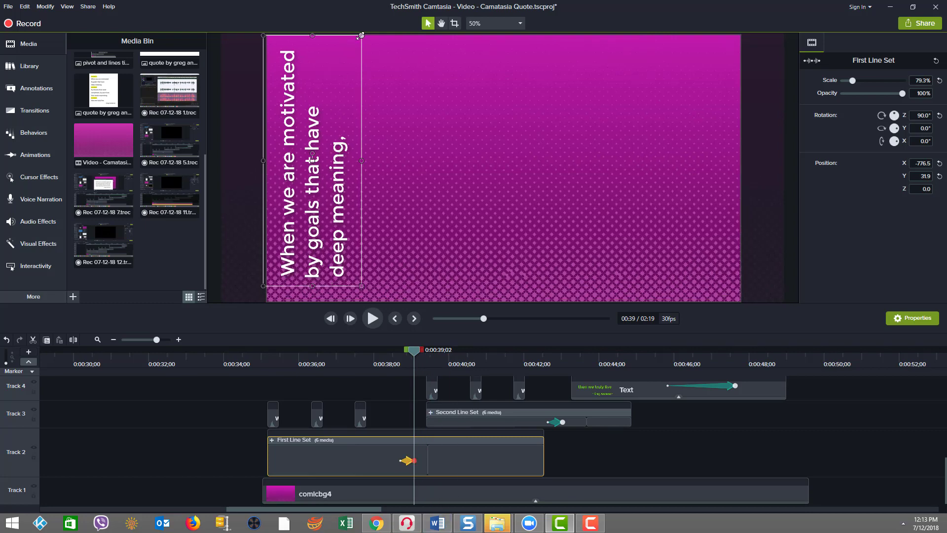
left_click_drag(361, 35, 356, 68)
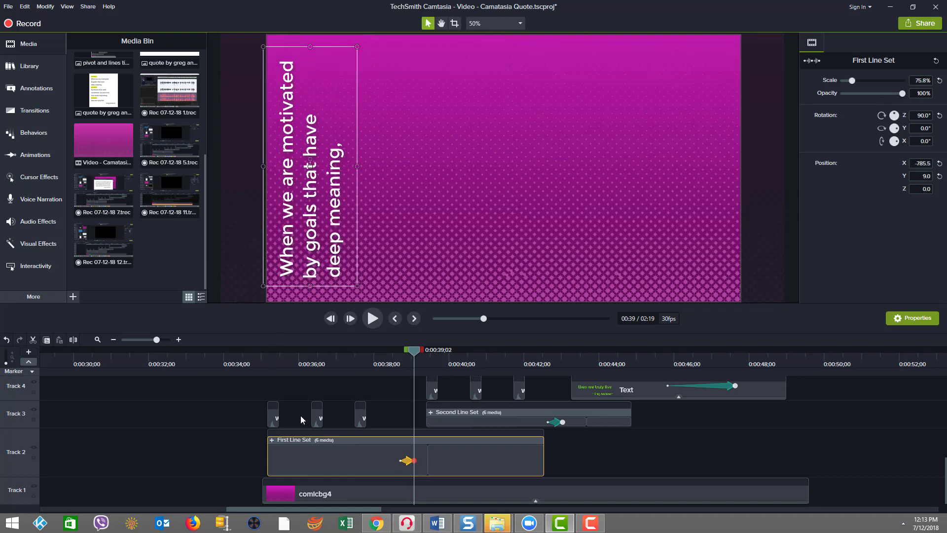
left_click(272, 440)
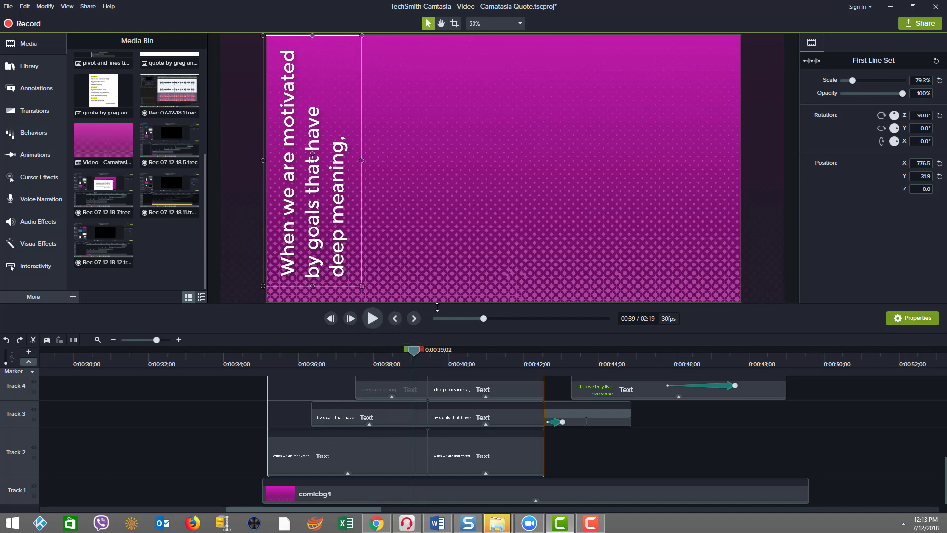
key("ctrl+z")
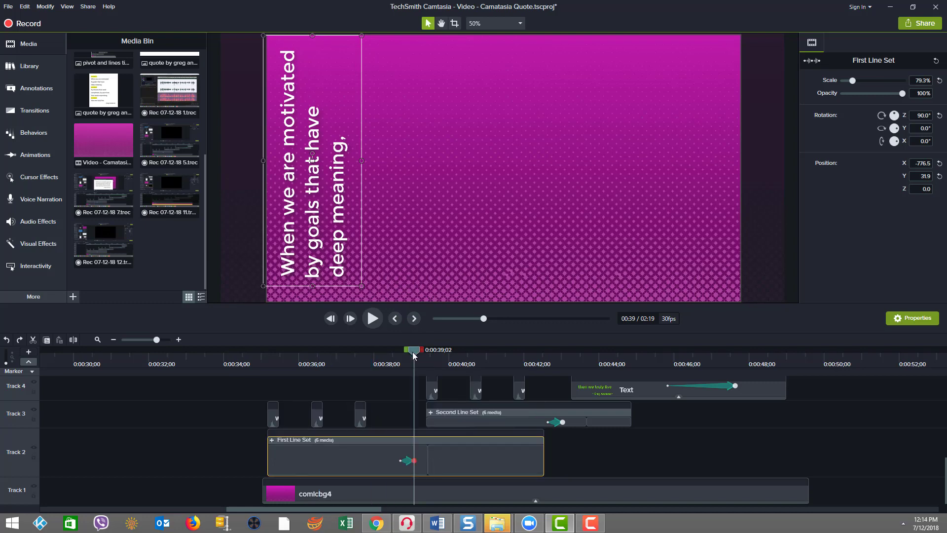
Preview the yellow second set of lines after the First Line Set's pivot, from 0:00:39;02 to 0:00:41;08
left_click_drag(413, 356, 452, 353)
right_click(421, 464)
key("Escape")
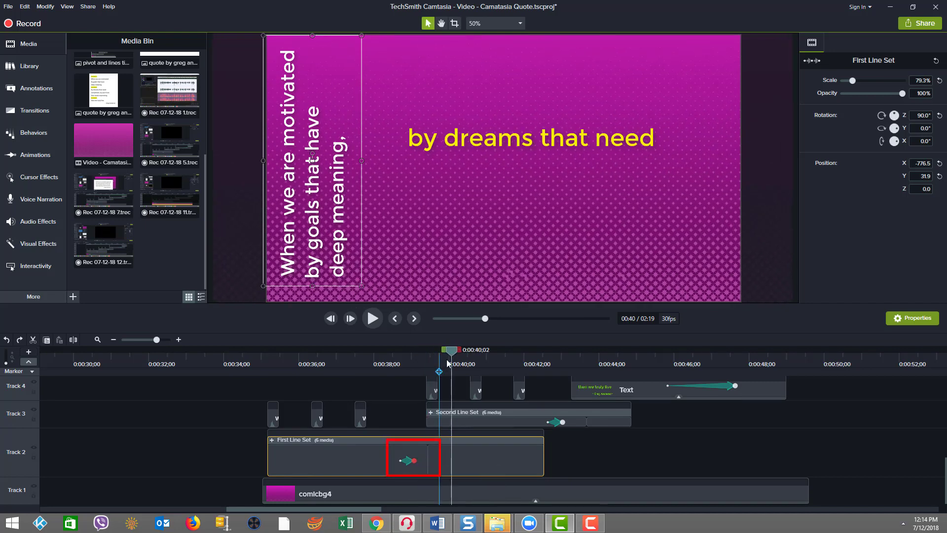
mouse_move(453, 353)
left_mouse_down()
mouse_move(417, 354)
mouse_move(440, 370)
mouse_move(566, 380)
mouse_move(569, 357)
mouse_move(614, 357)
mouse_move(498, 375)
left_mouse_up()
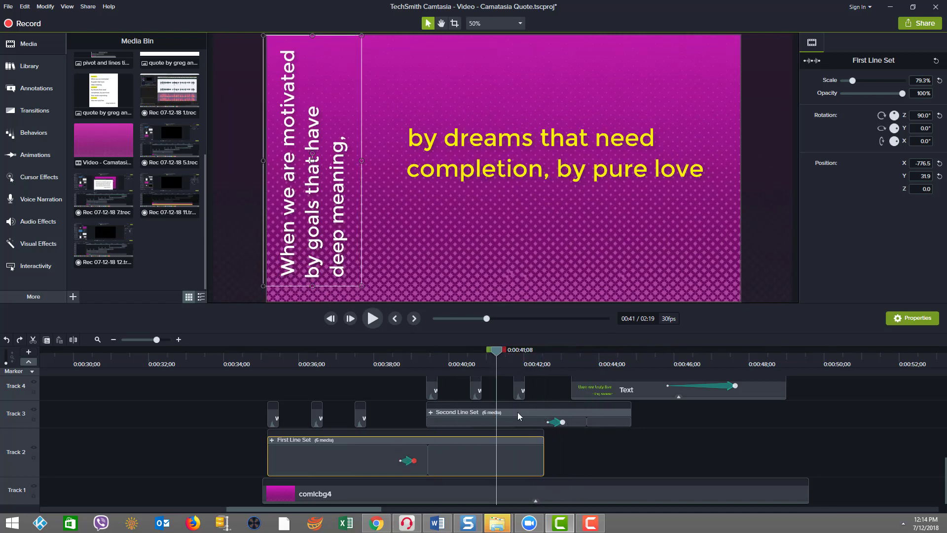
left_click_drag(556, 423, 569, 418)
left_click_drag(496, 354, 450, 351)
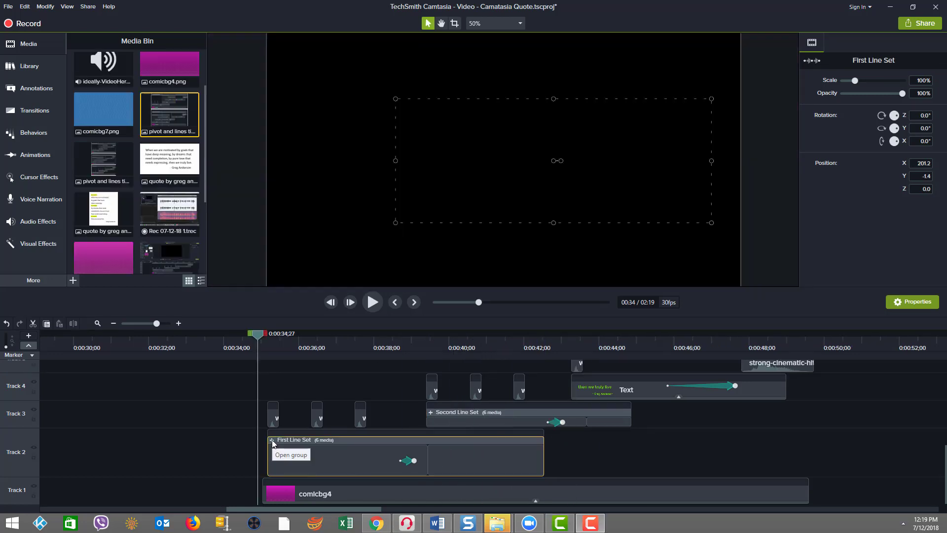
Open the First Line Set group and preview its split text clips from 0:00:34;27 through 0:00:42;14
left_click(271, 440)
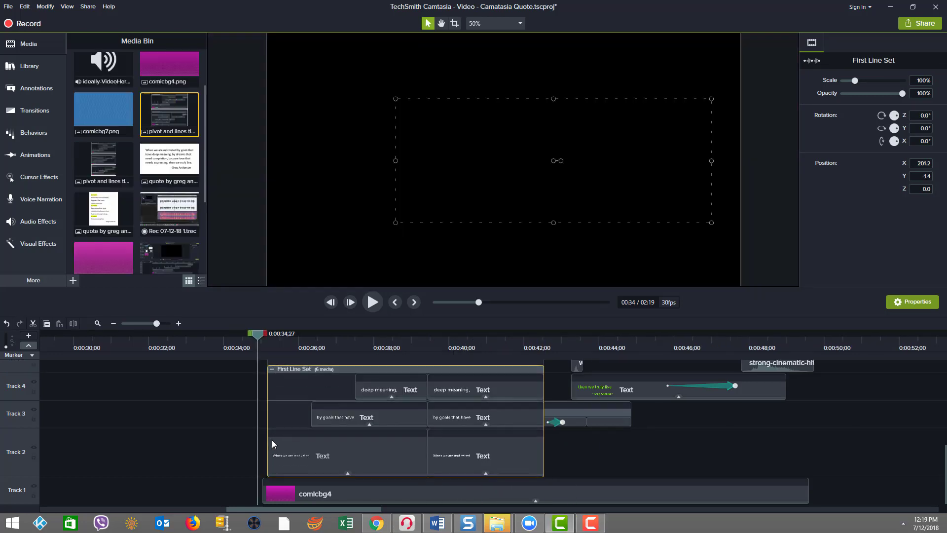
left_click_drag(258, 338, 429, 345)
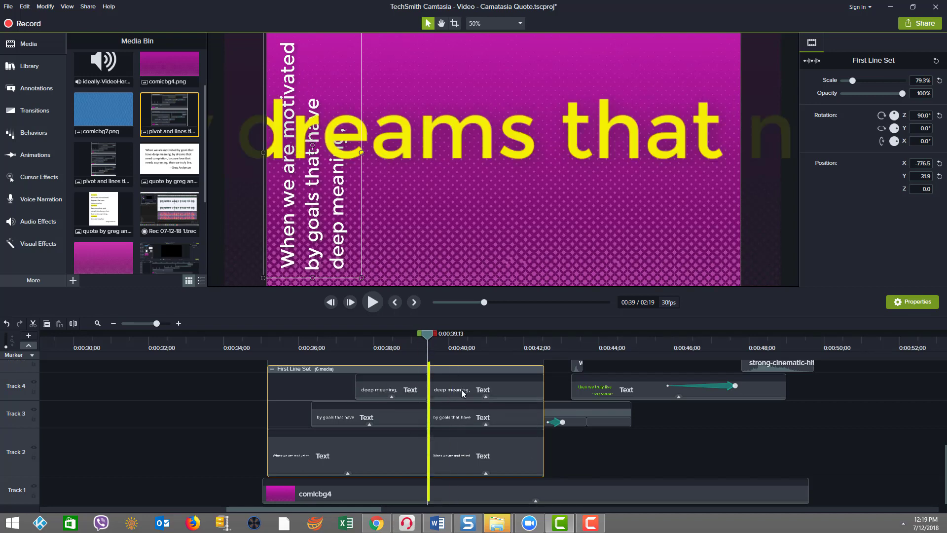
left_click_drag(430, 339, 508, 342)
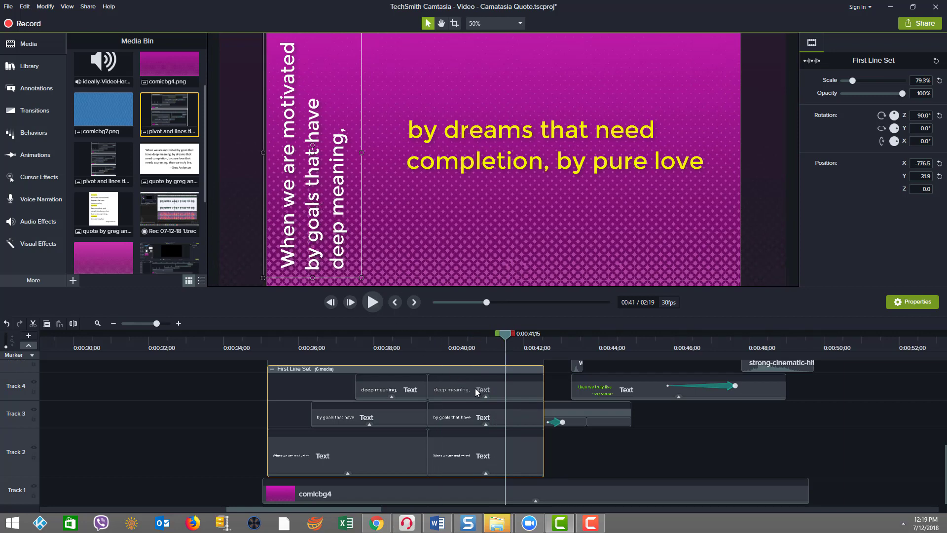
left_click_drag(504, 337, 541, 334)
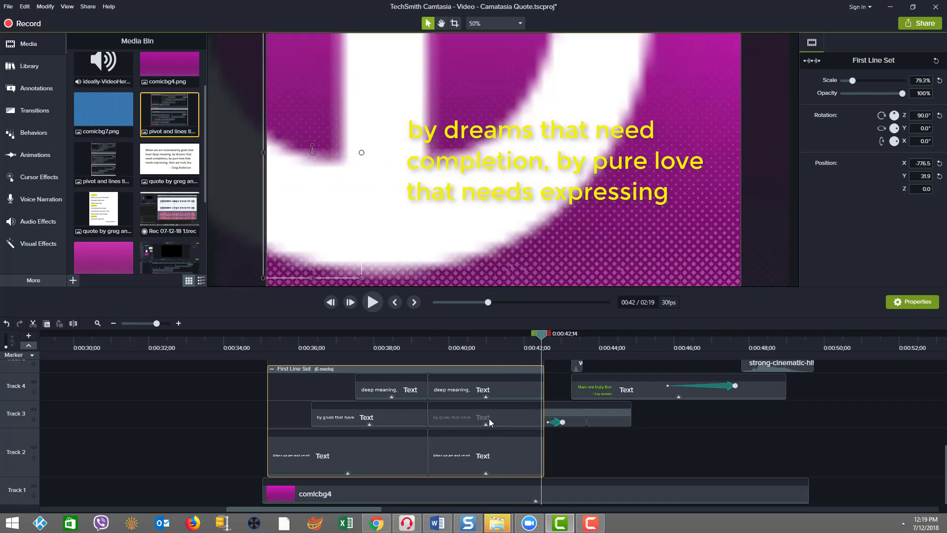
Examine the exit settings of the Fly In behavior on the first line's second clip, and close the First Line Set group
left_click(484, 472)
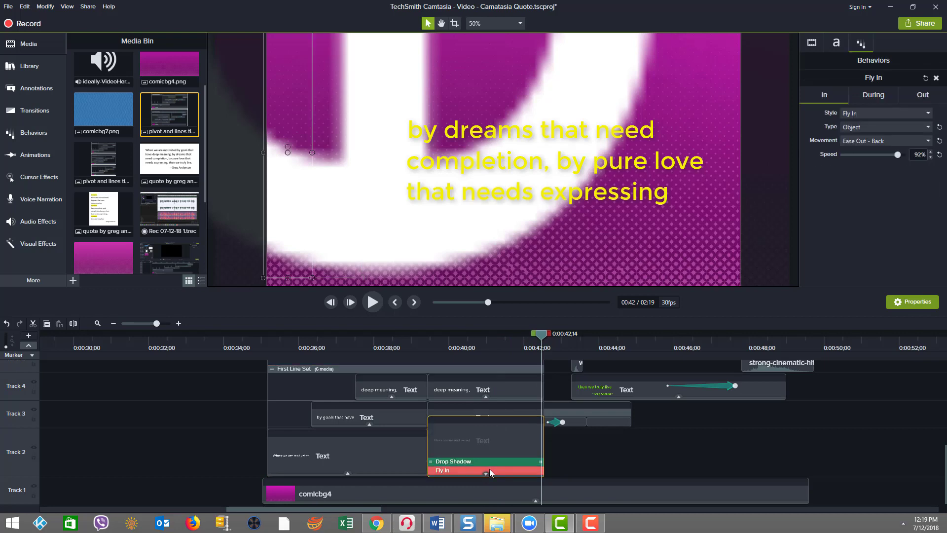
left_click(490, 470)
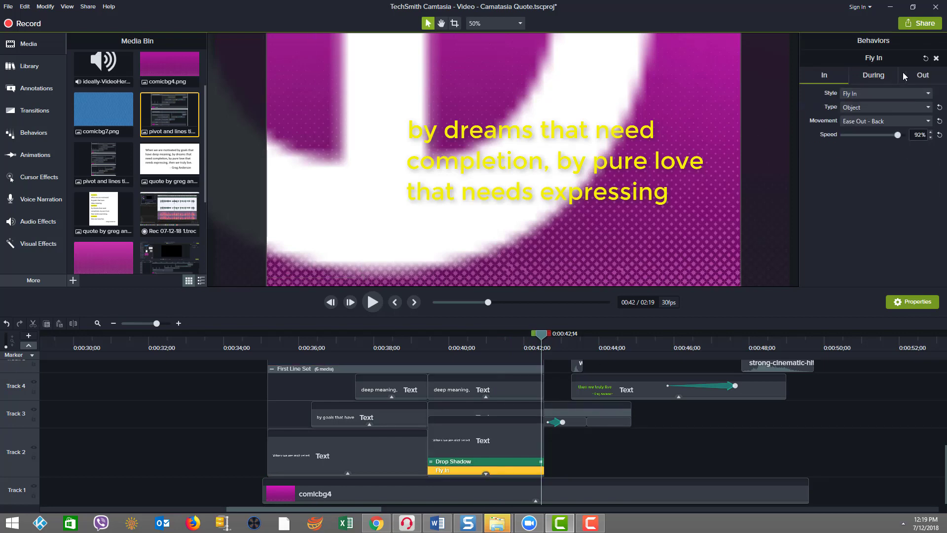
left_click(920, 75)
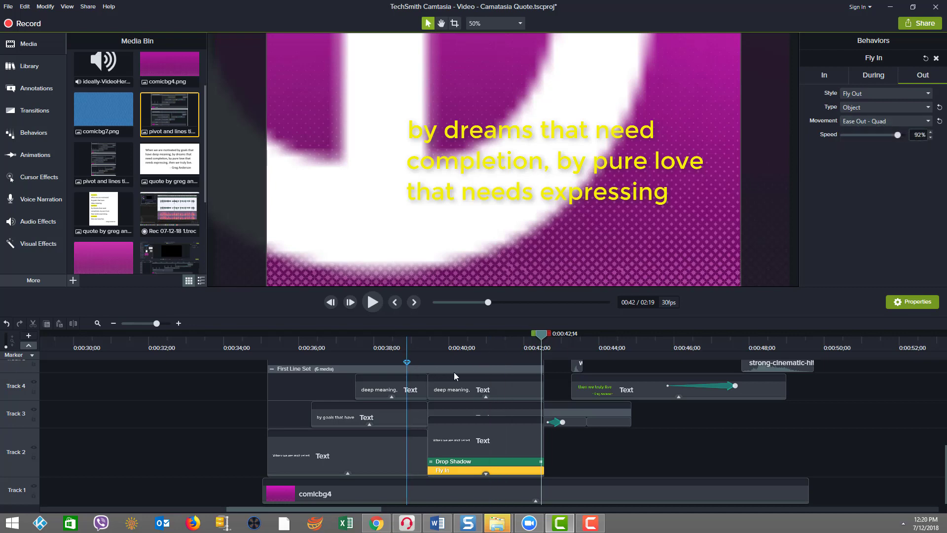
left_click(271, 369)
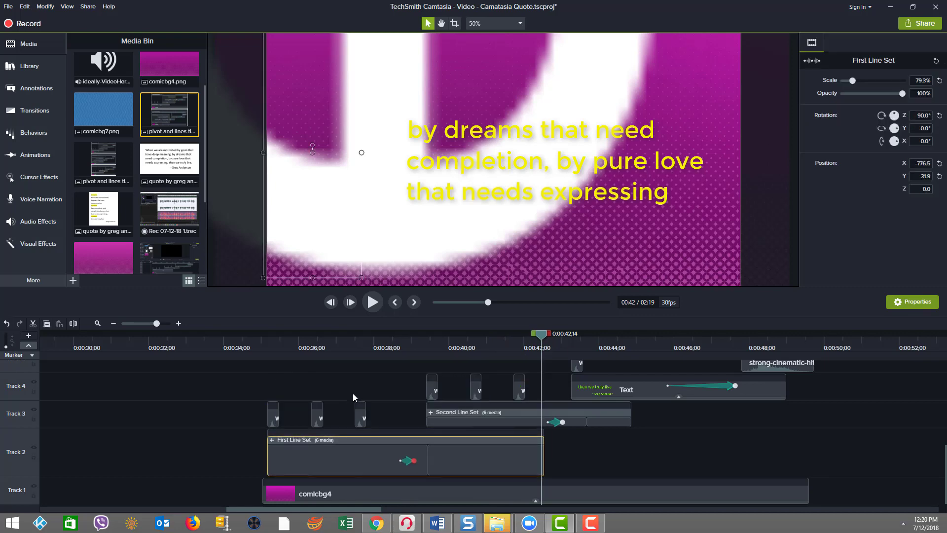
Open the Second Line Set group, move to 0:00:44;17, and examine the exit behavior settings of its first line's second clip
left_click(430, 413)
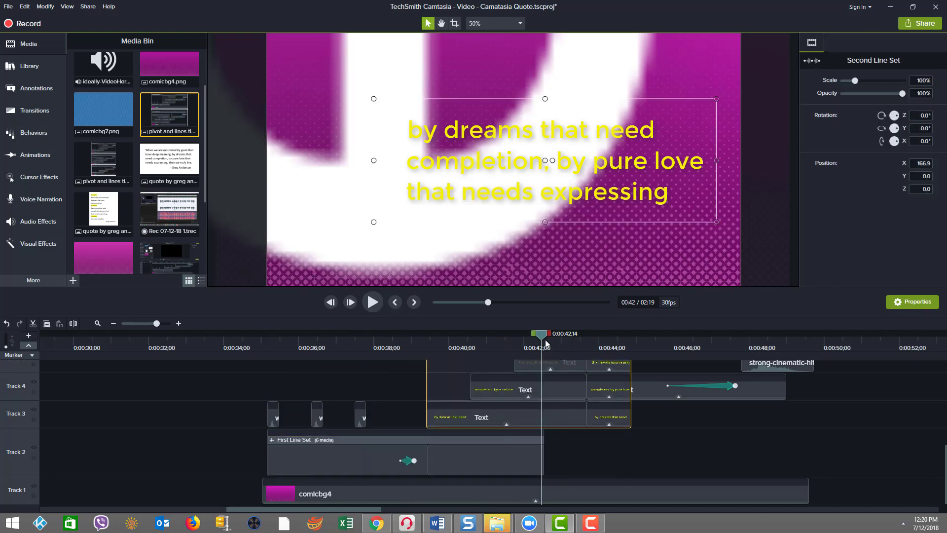
left_click_drag(541, 341, 617, 342)
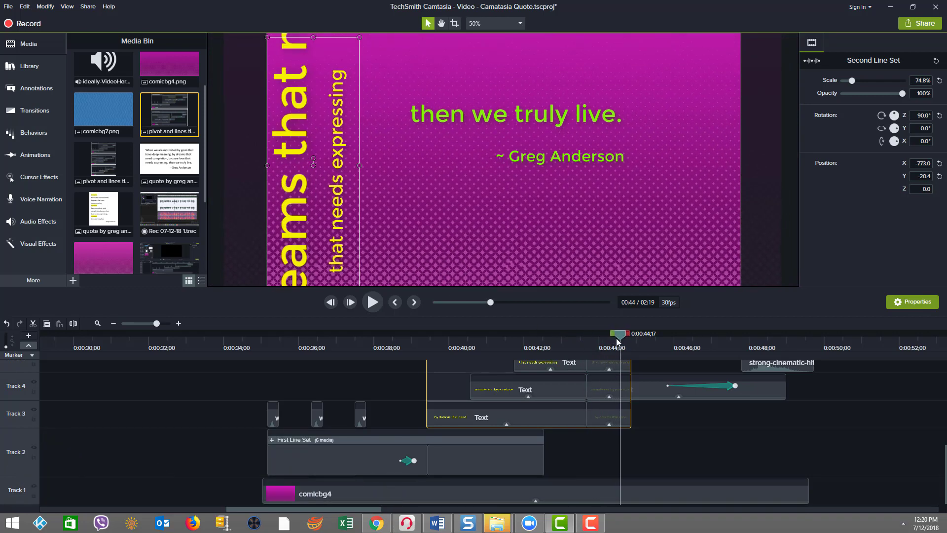
left_click(610, 425)
left_click(923, 95)
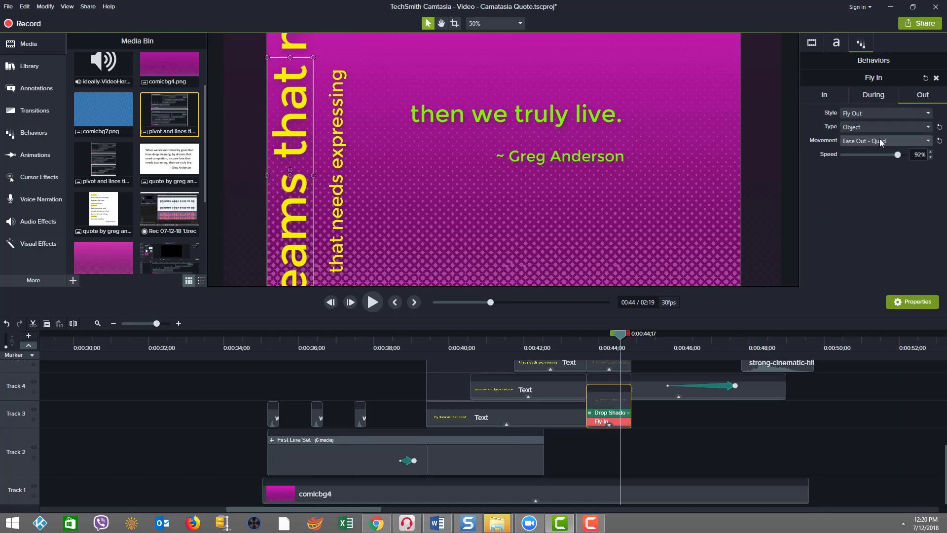
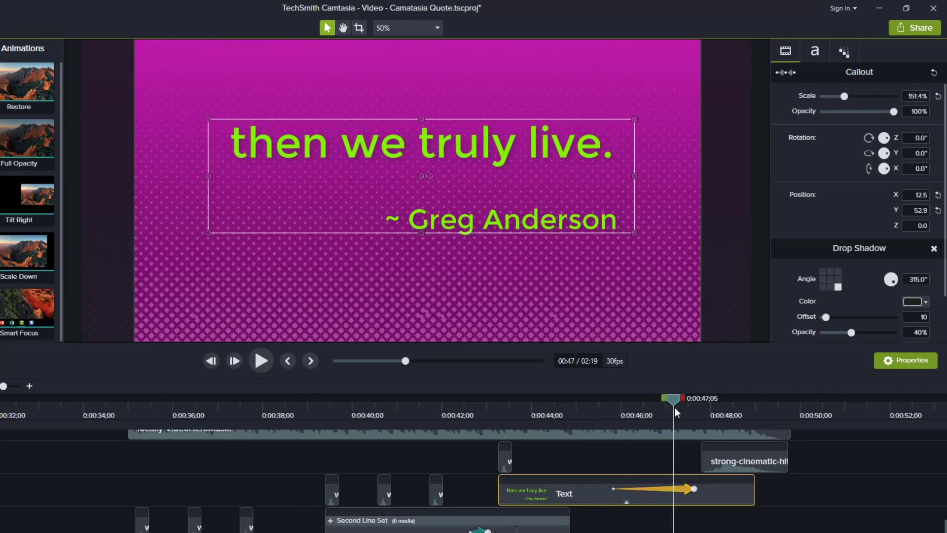
Examine the closing text's scale animation and the during and exit settings of its Fly In behavior around 0:00:45;27
left_click_drag(699, 403, 592, 439)
left_click(626, 503)
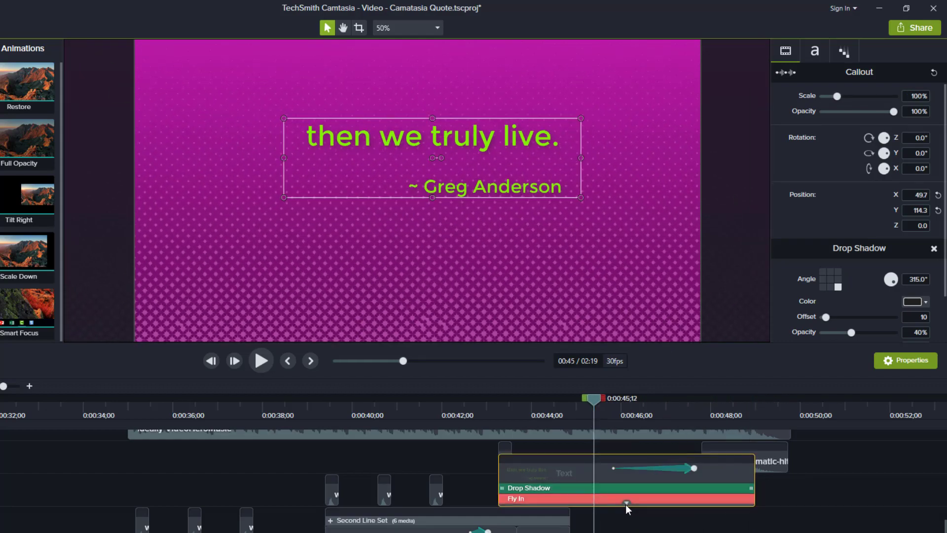
left_click(667, 498)
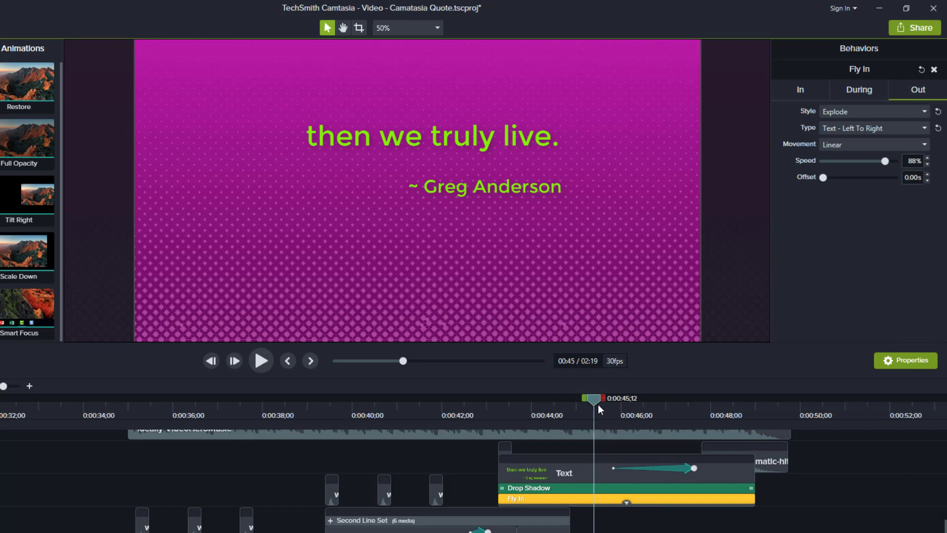
left_click_drag(596, 401, 618, 413)
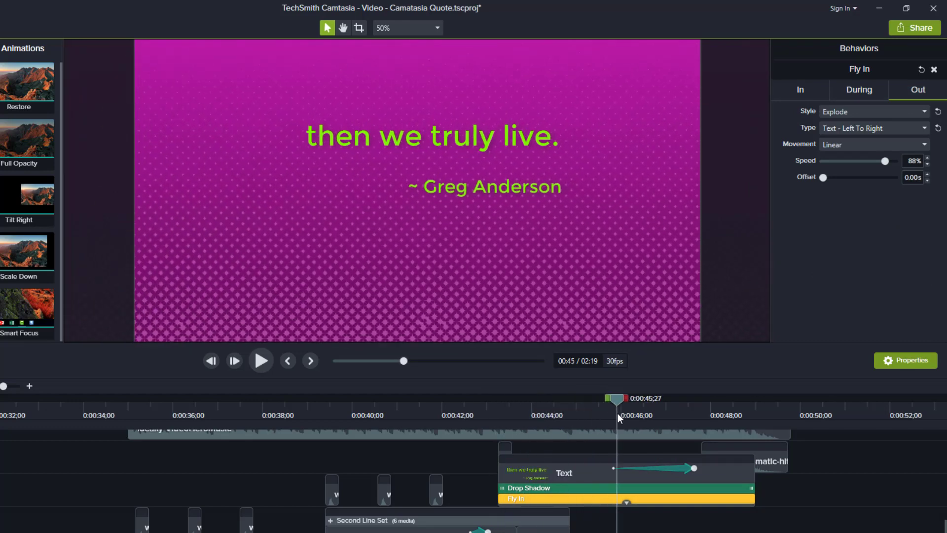
left_click(847, 91)
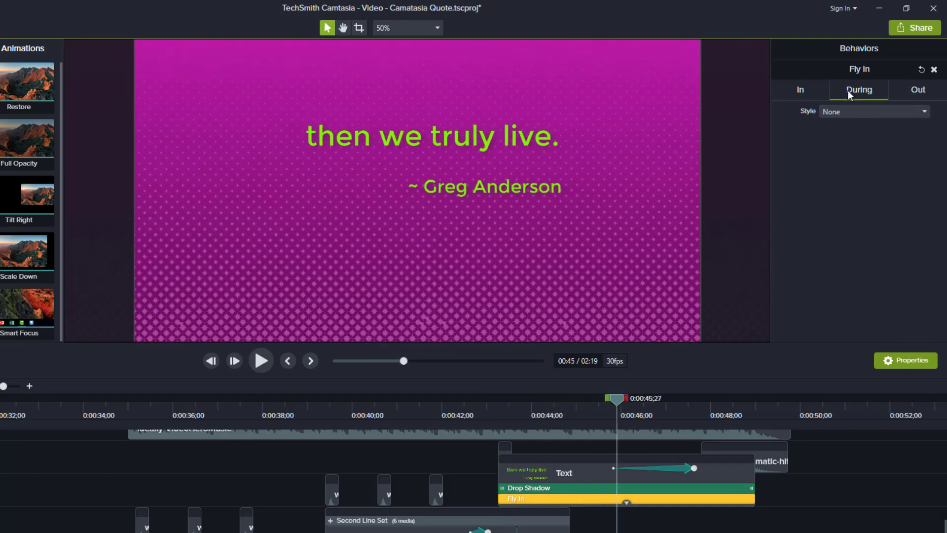
left_click(915, 92)
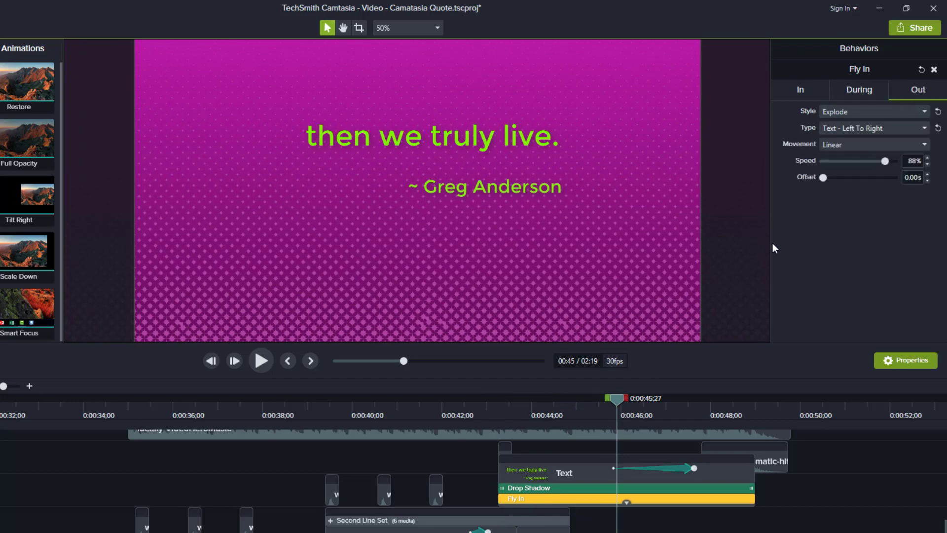
left_click(687, 466)
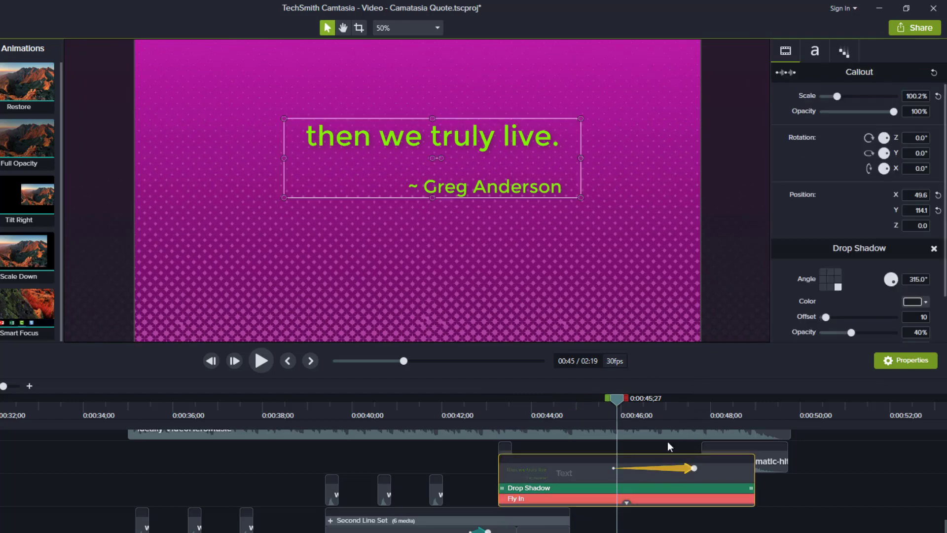
left_click(647, 500)
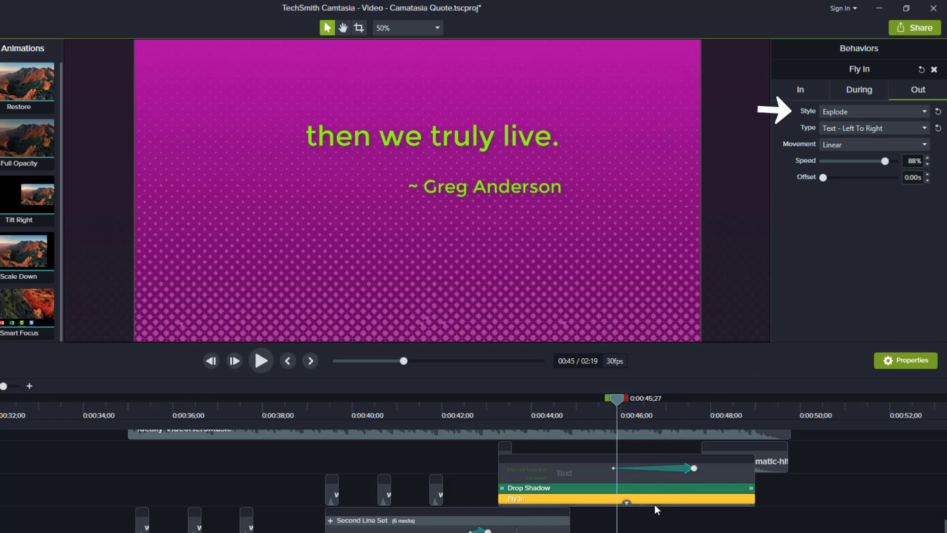
left_click(925, 112)
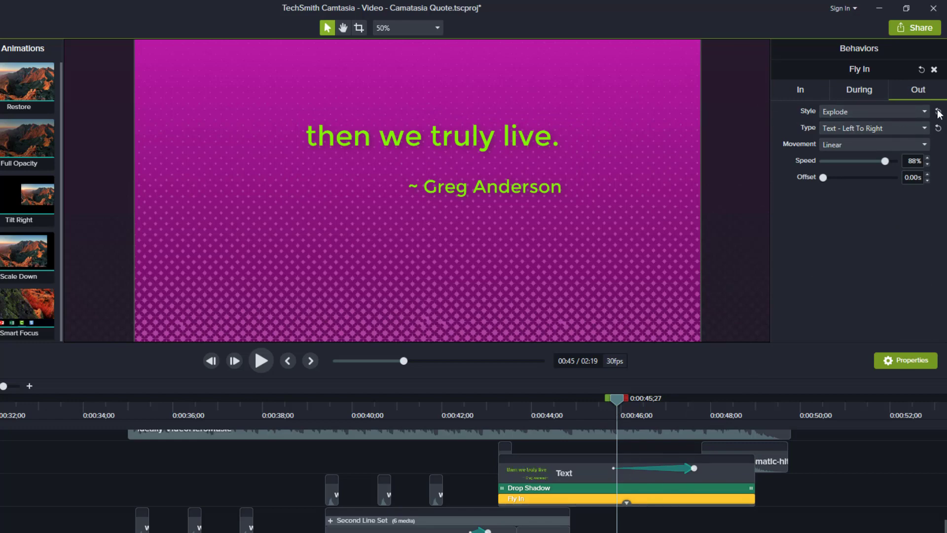
left_click(858, 119)
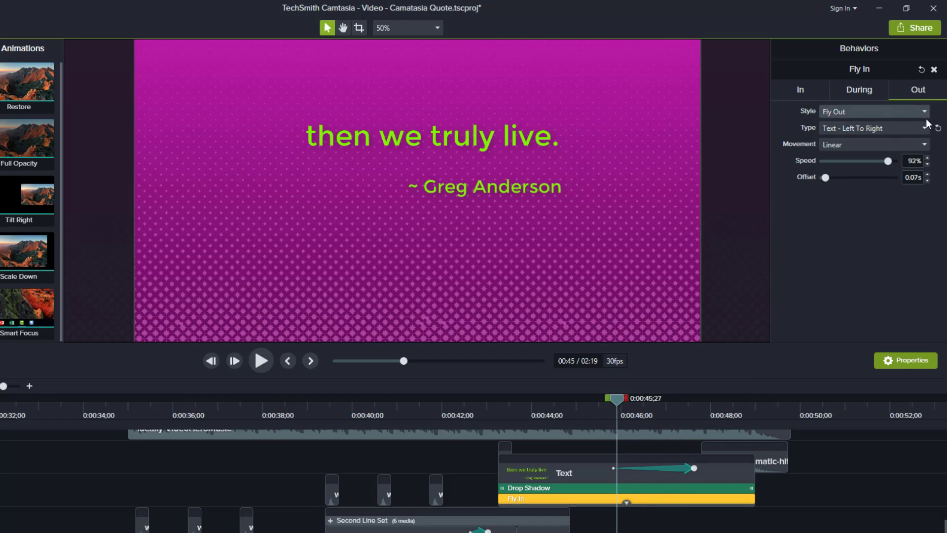
key("ctrl+z")
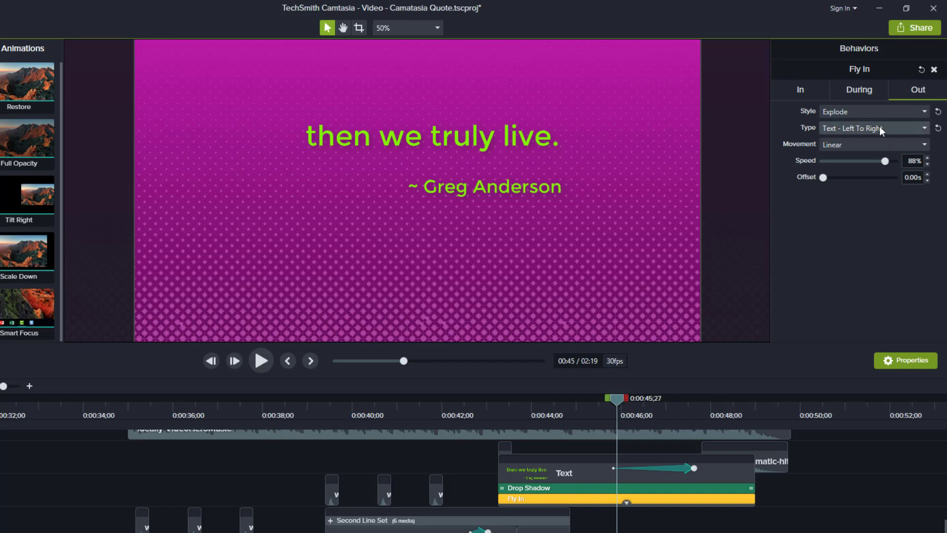
Check the exit type choices of the closing text's Fly In behavior, and play the timeline from 0:00:43;04
left_click(833, 127)
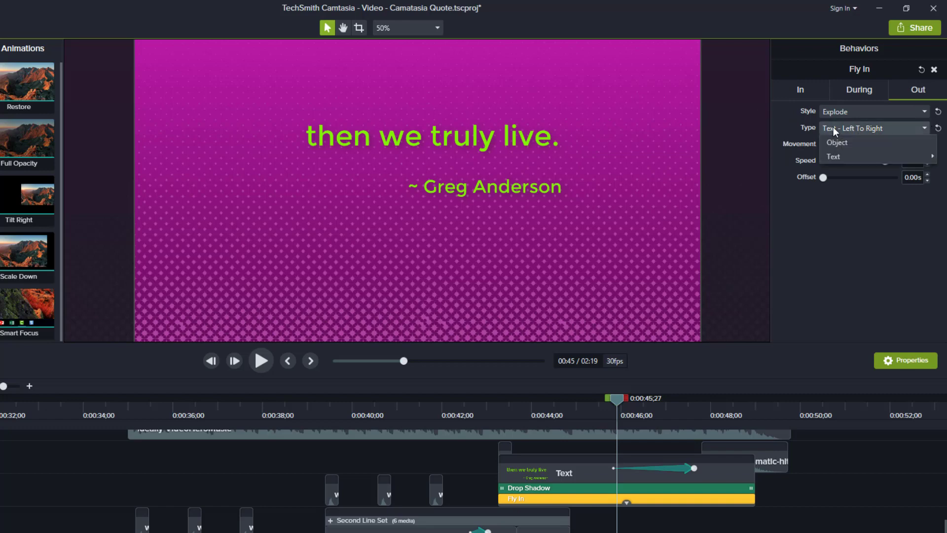
left_click(831, 124)
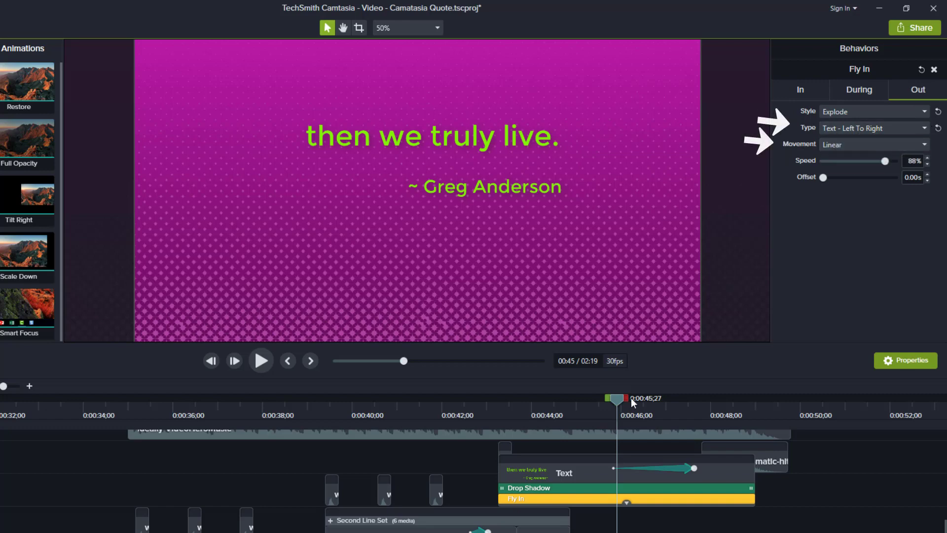
left_click_drag(618, 399, 559, 397)
left_click(491, 418)
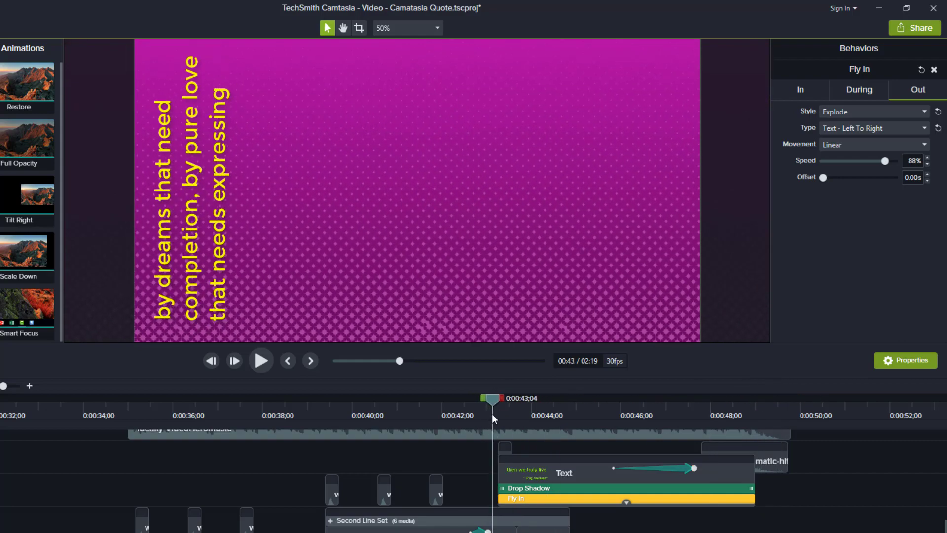
left_click(262, 362)
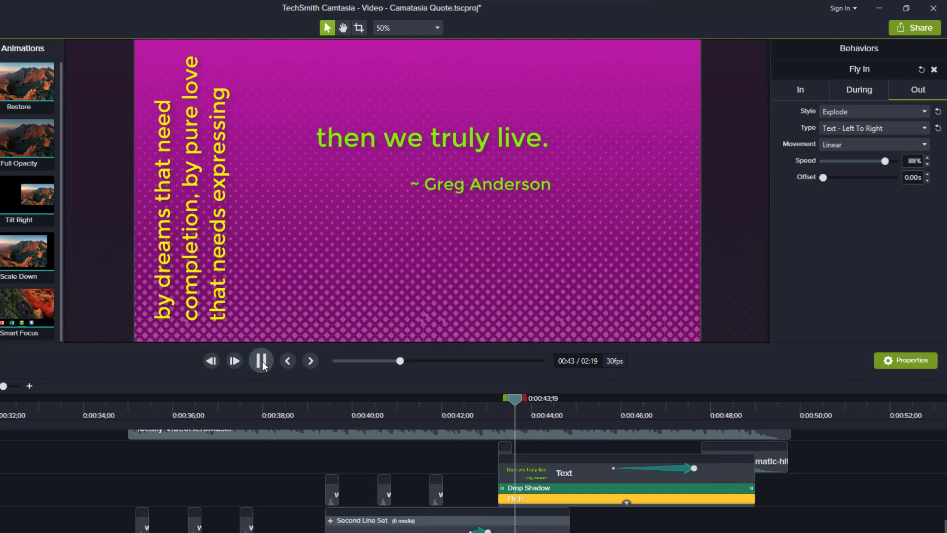